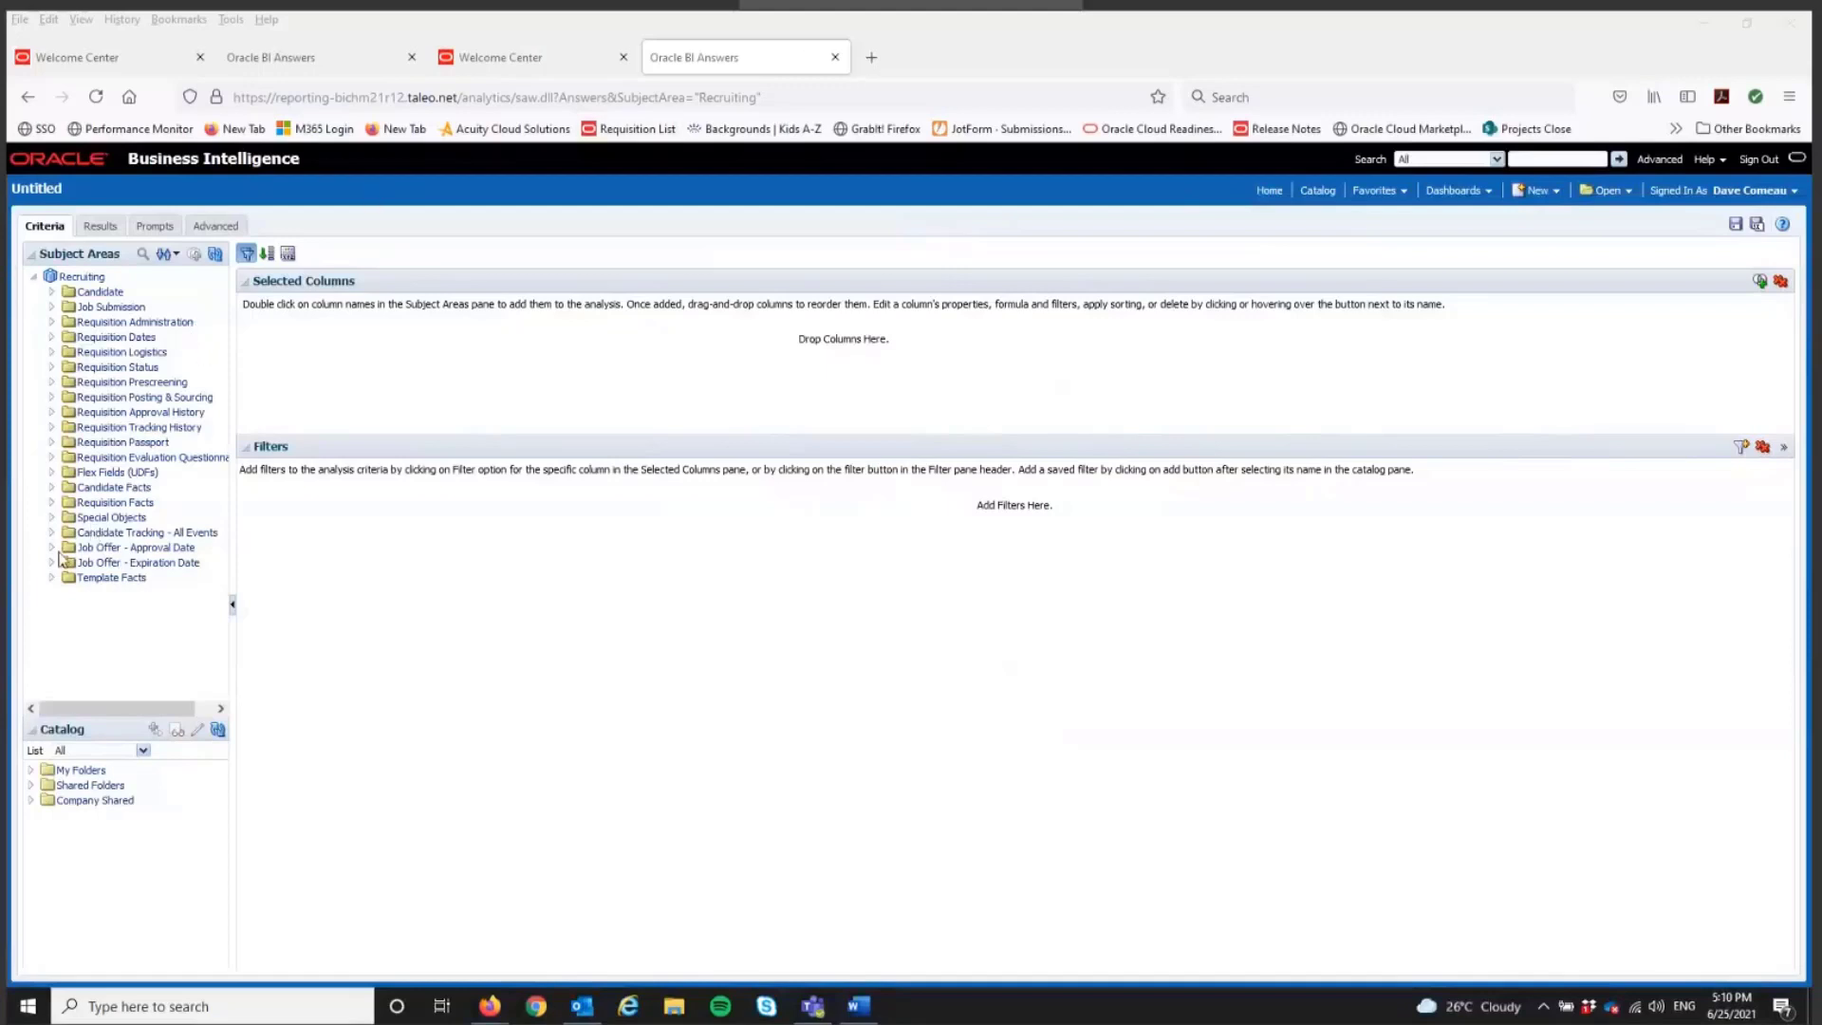
# Step: Add the # Submissions Complete measure from Candidate Facts, Candidate Counts, to the analysis twice
pyautogui.click(52, 486)
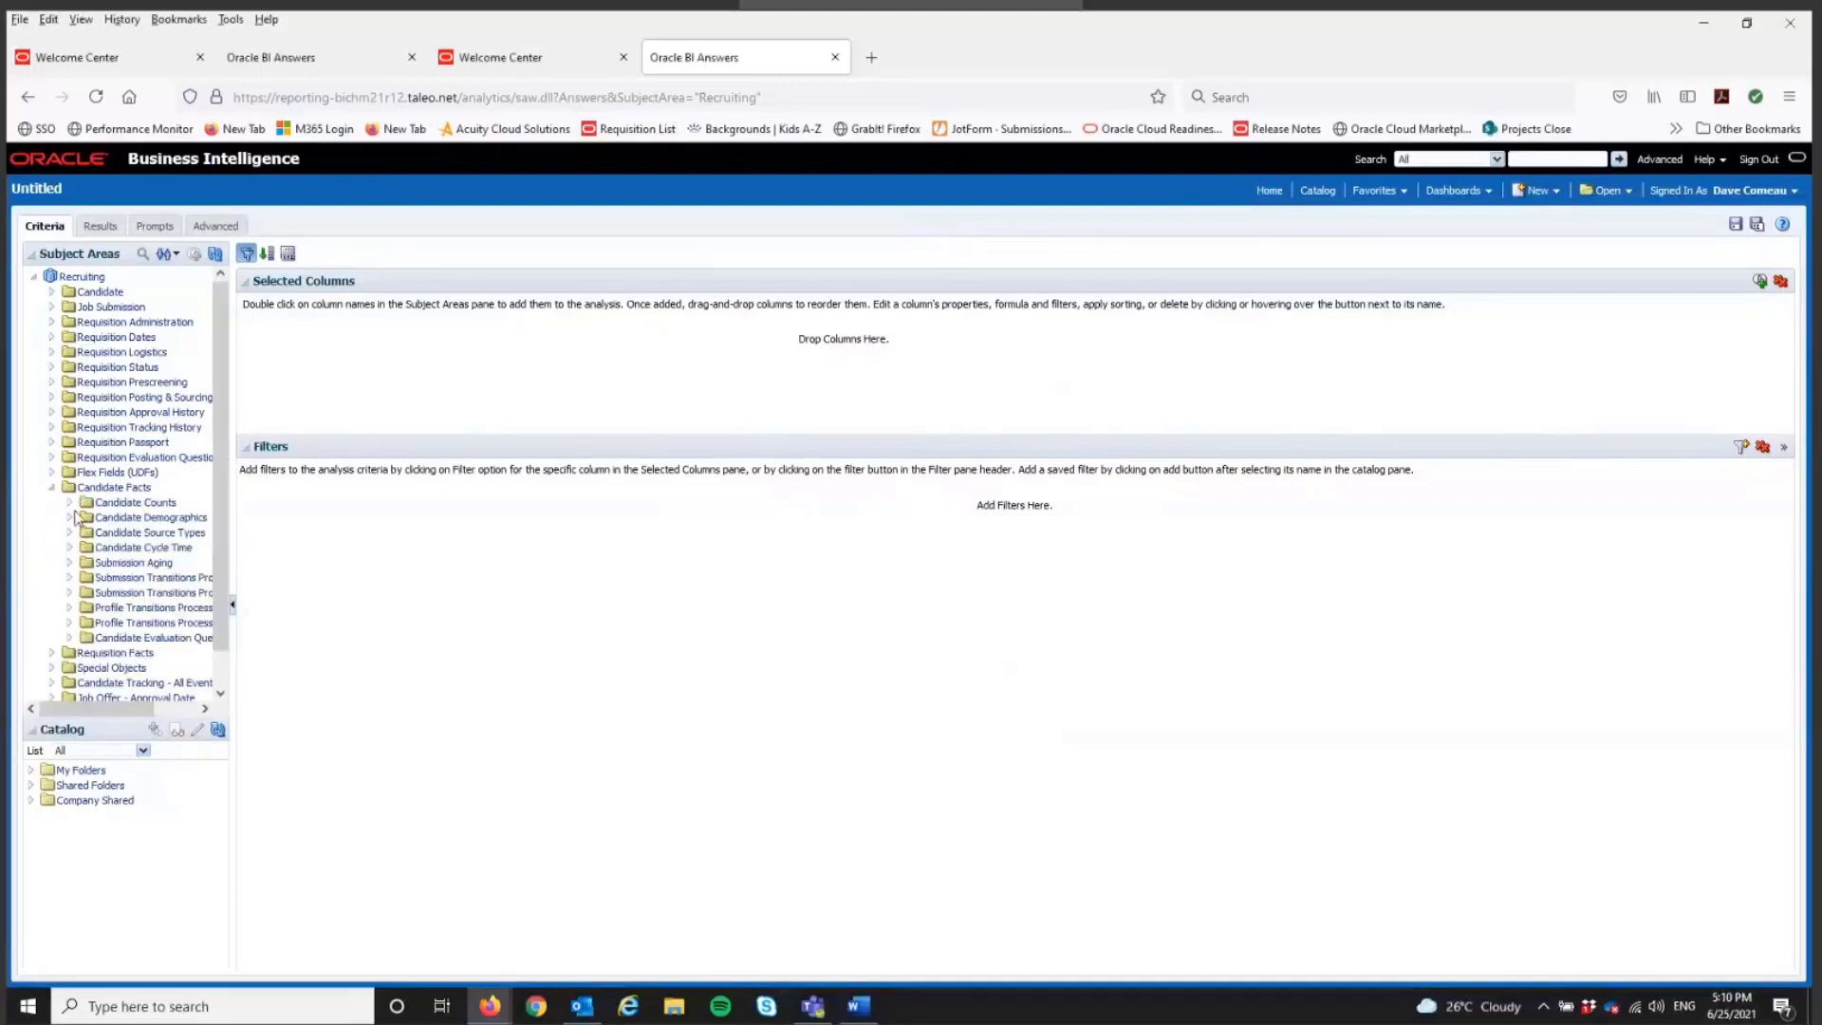
pyautogui.click(69, 502)
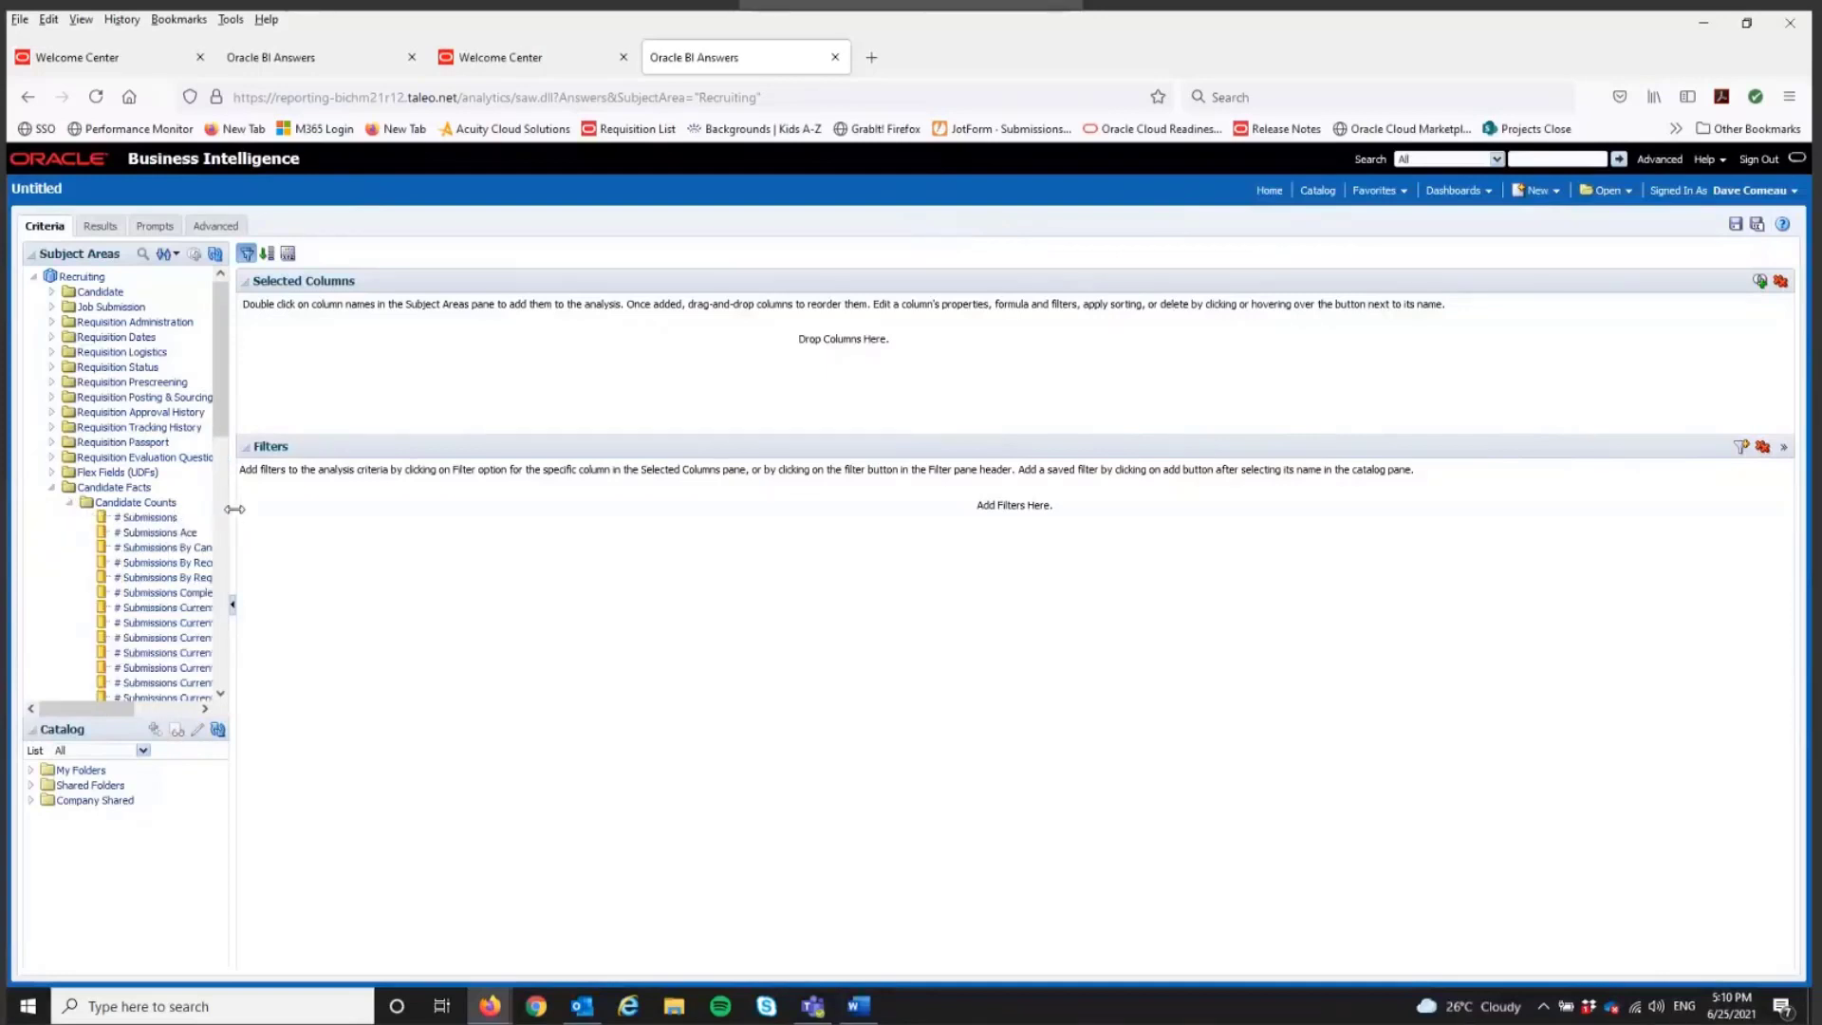
pyautogui.moveTo(234, 509); pyautogui.dragTo(299, 509)
pyautogui.doubleClick(193, 592)
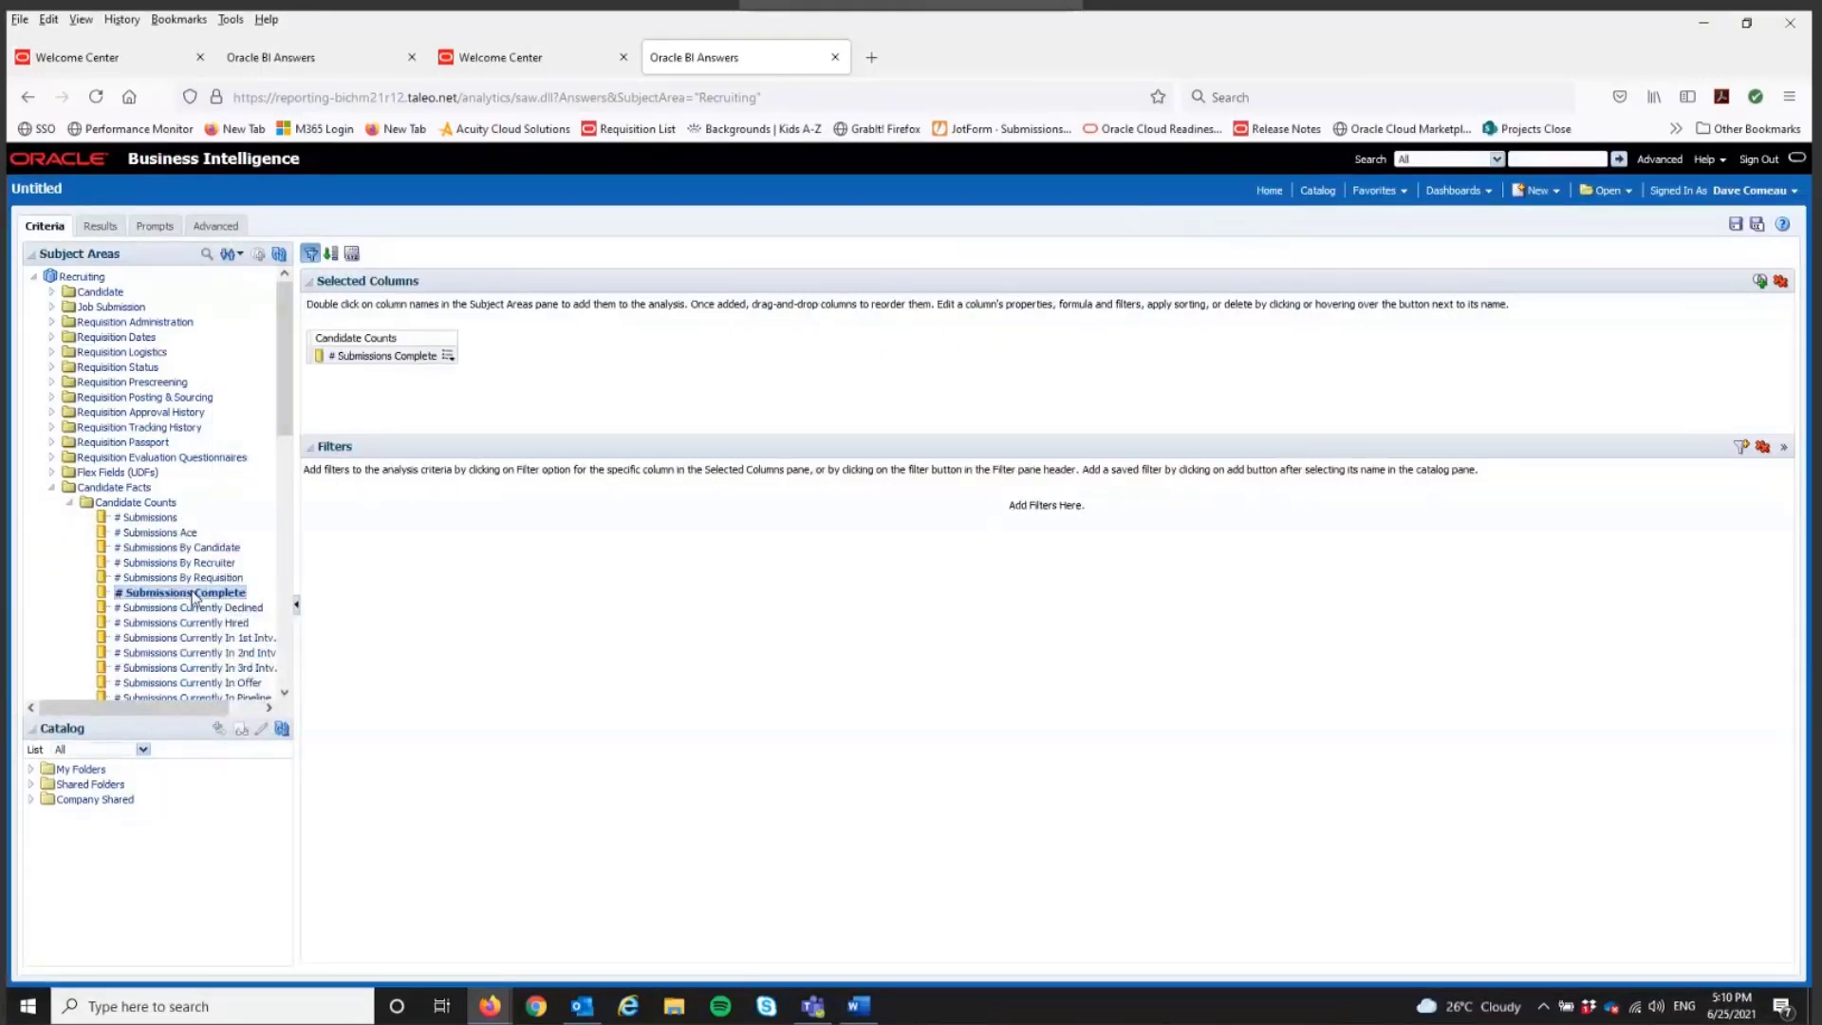
pyautogui.doubleClick(193, 592)
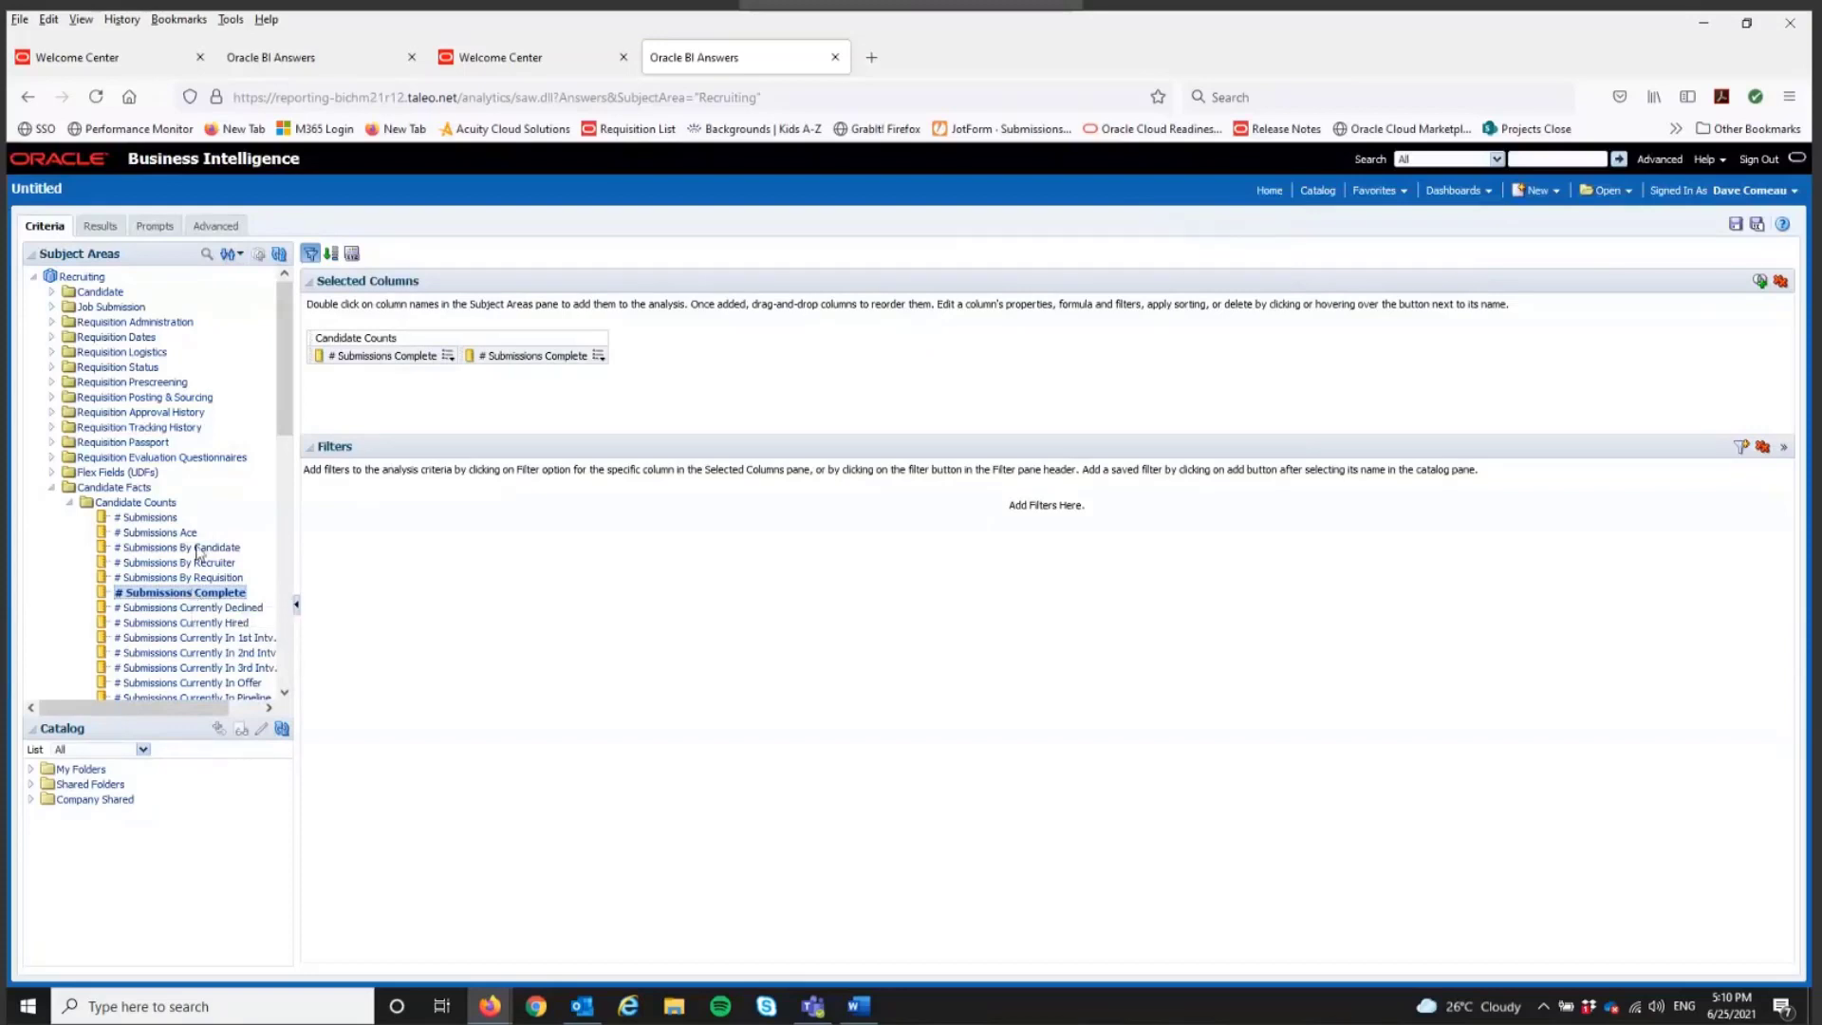
# Step: Give the second # Submissions Complete column the custom heading "Monthly Avg."
pyautogui.click(599, 356)
pyautogui.click(609, 391)
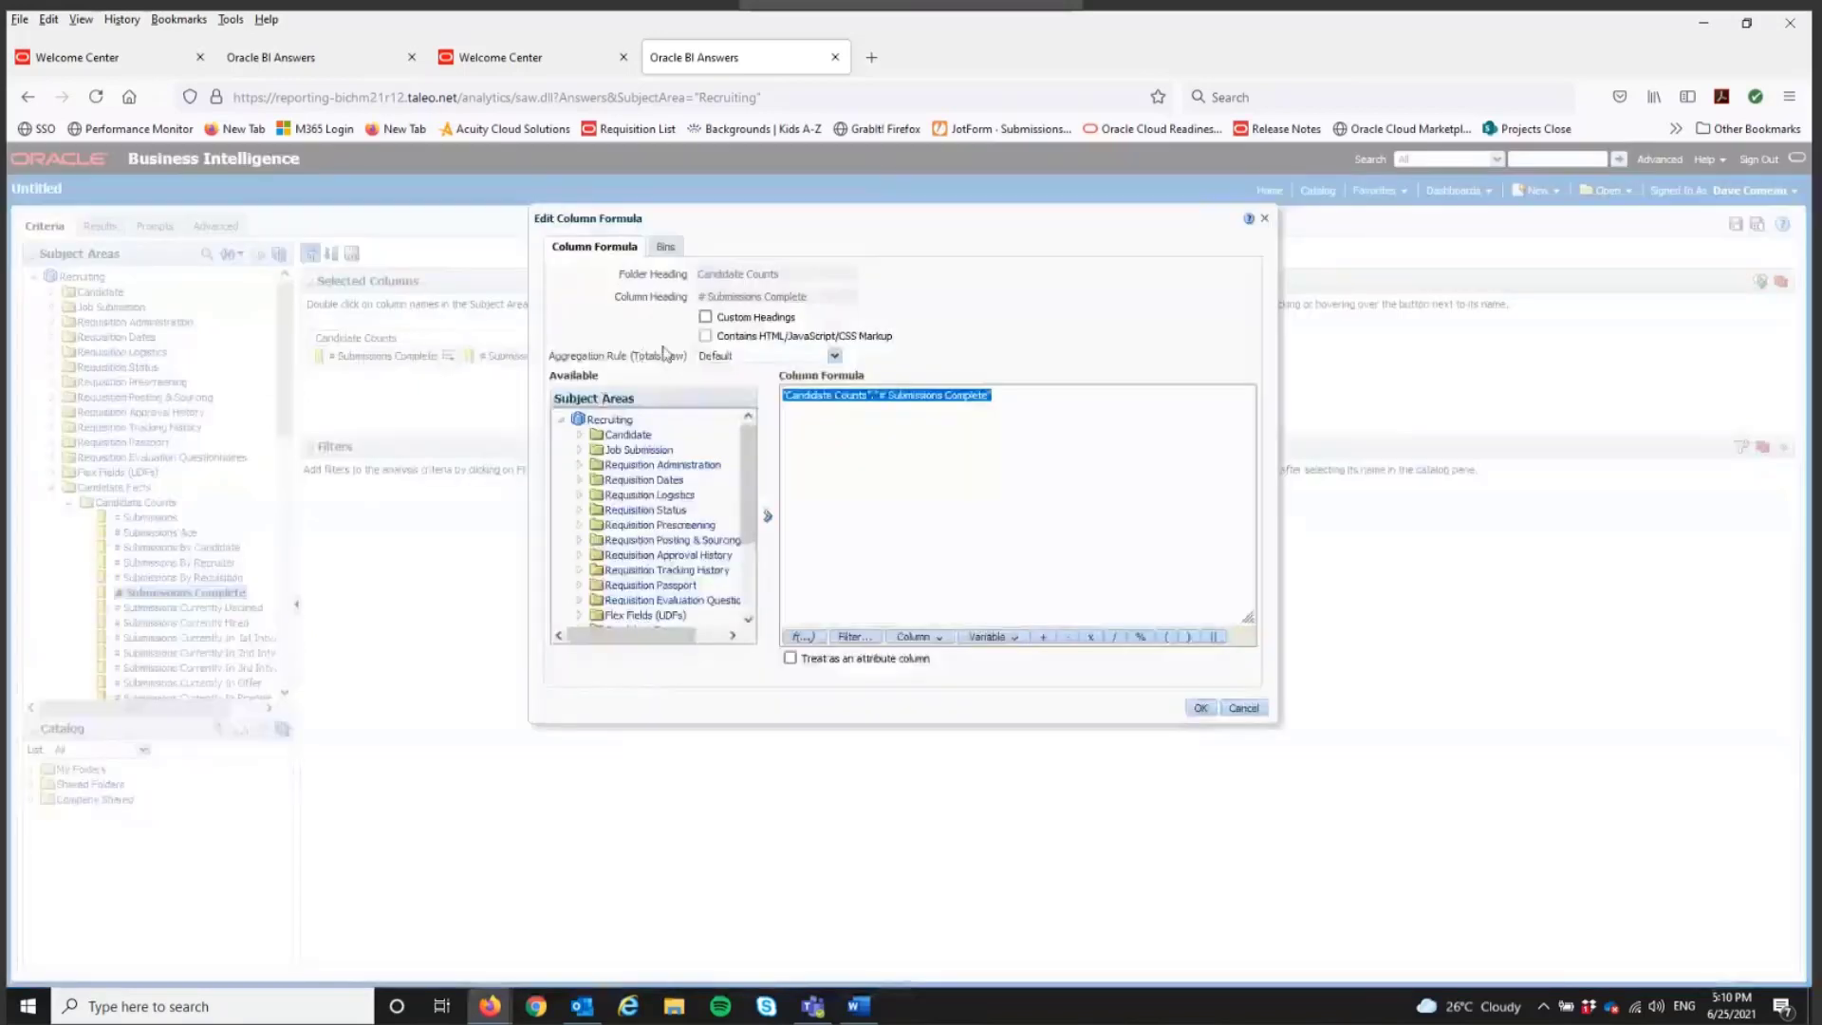
pyautogui.click(705, 316)
pyautogui.moveTo(806, 296); pyautogui.dragTo(635, 309)
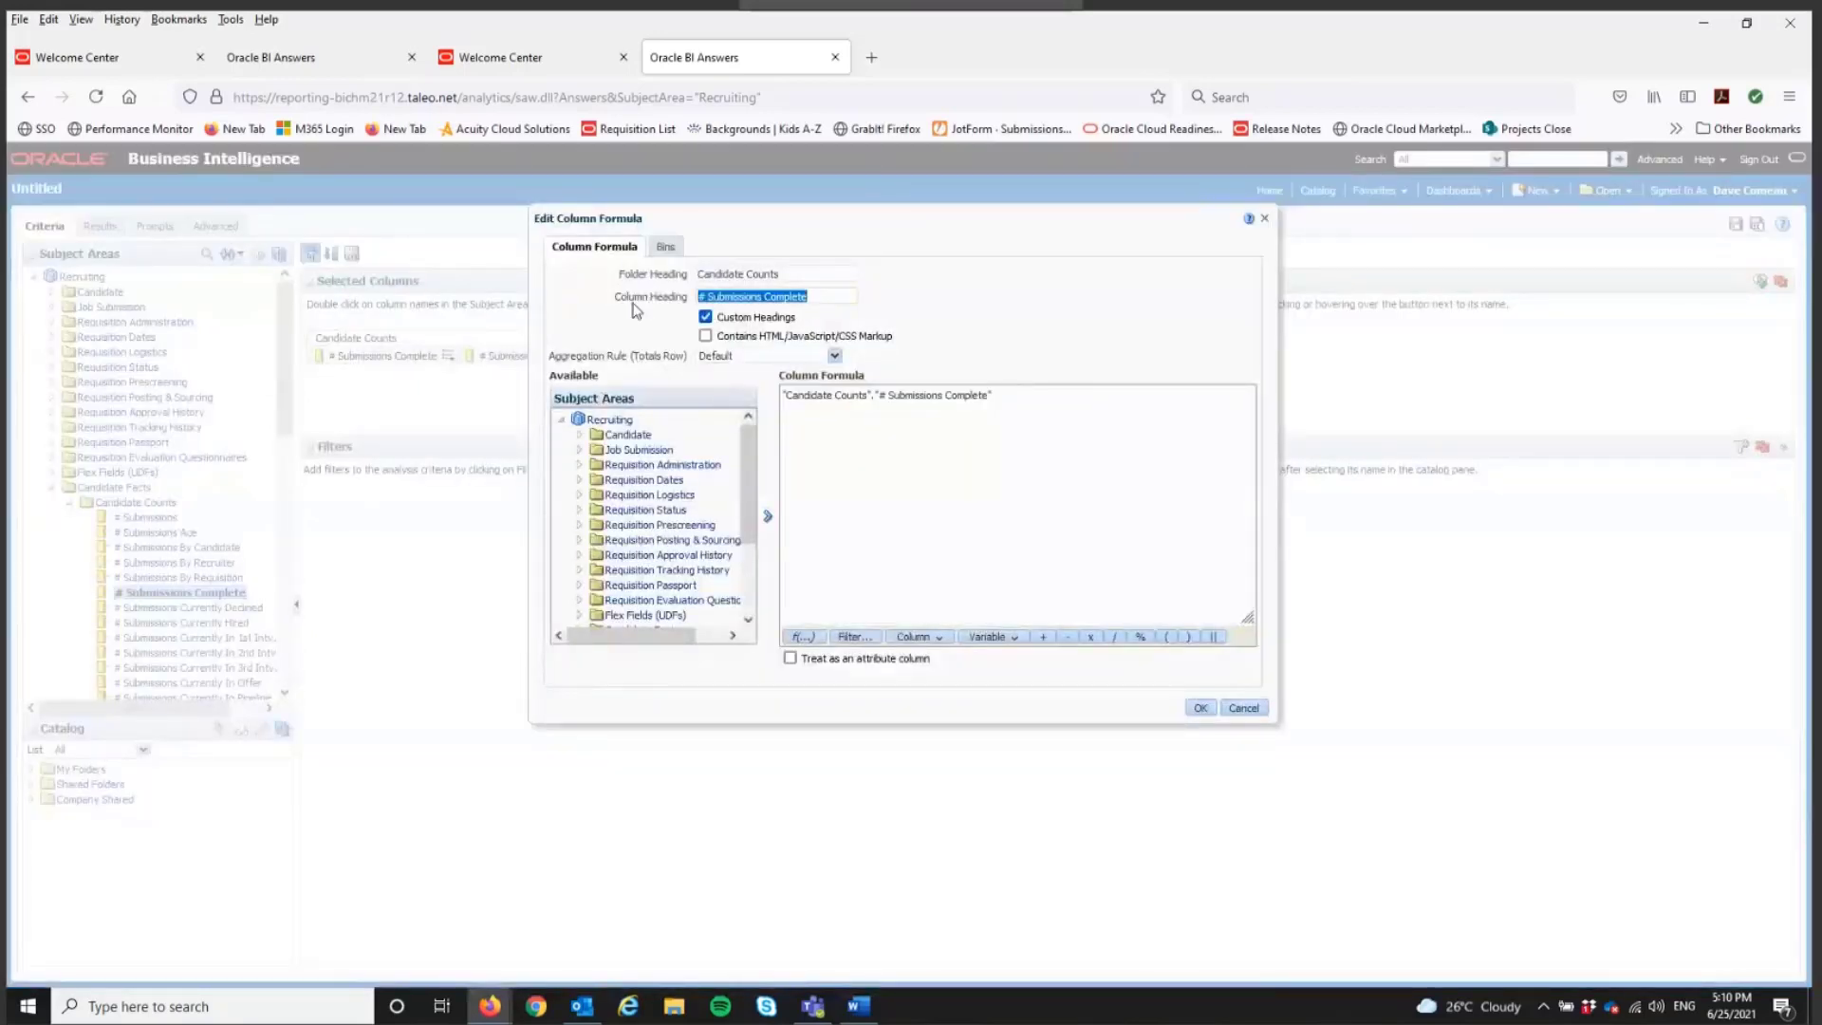
pyautogui.write('Monthly Av')
pyautogui.write('g')
pyautogui.write('.')
# Step: Divide the Monthly Avg. column's formula by CAST(MONTH(CURRENT_DATE) AS DOUBLE), apply it and view the analysis results
pyautogui.write('CAST')
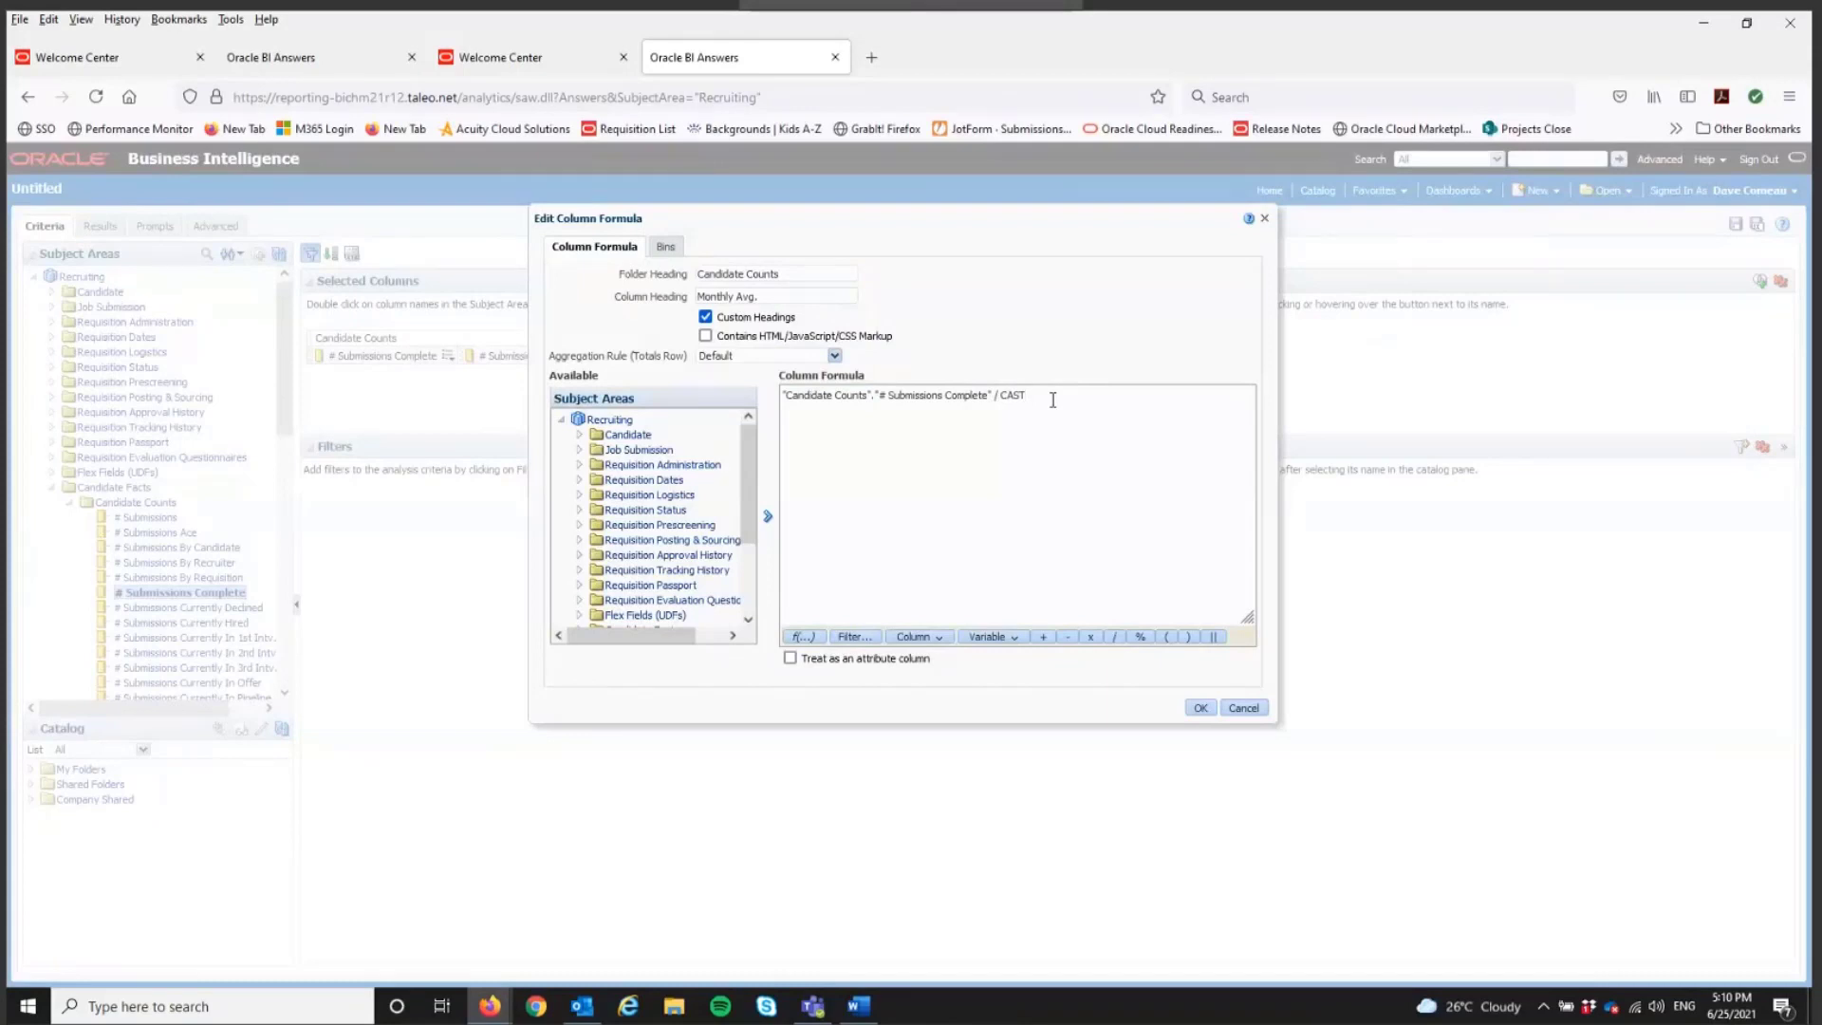
pyautogui.write('(MONTH(CURRENT_DATE) AS DOUBLE')
pyautogui.click(1200, 708)
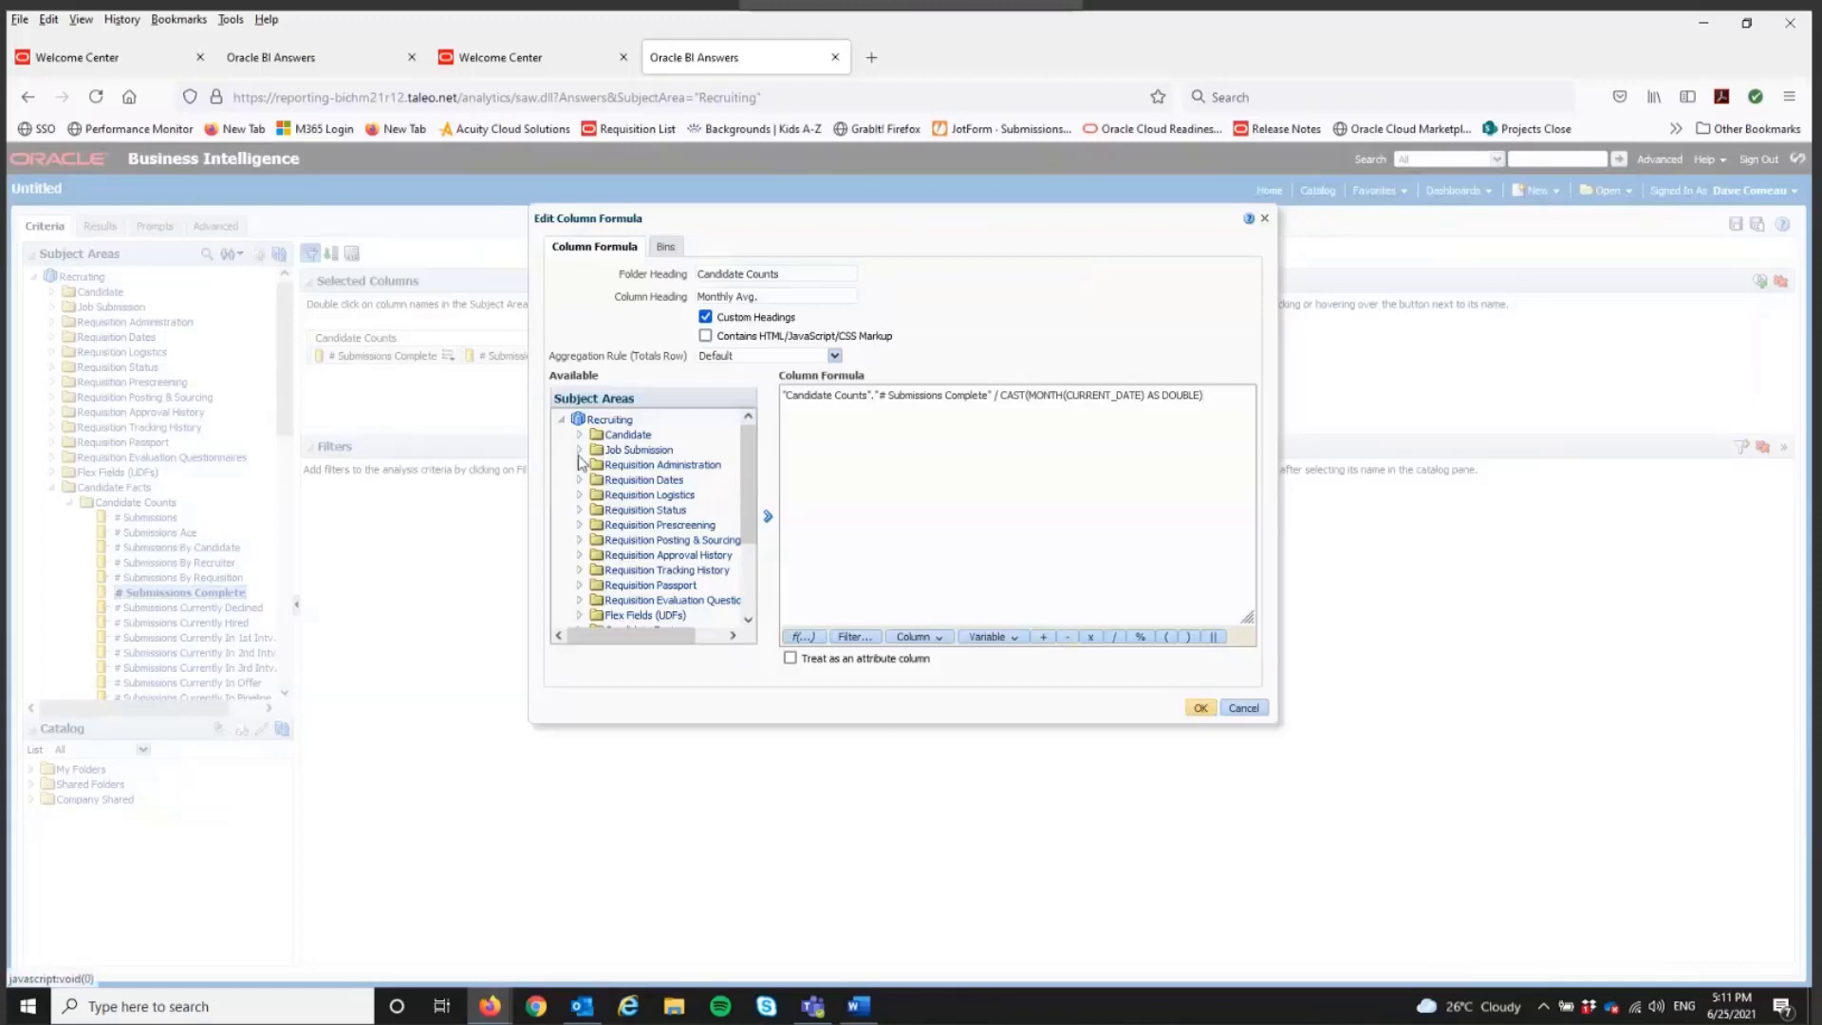
pyautogui.click(98, 226)
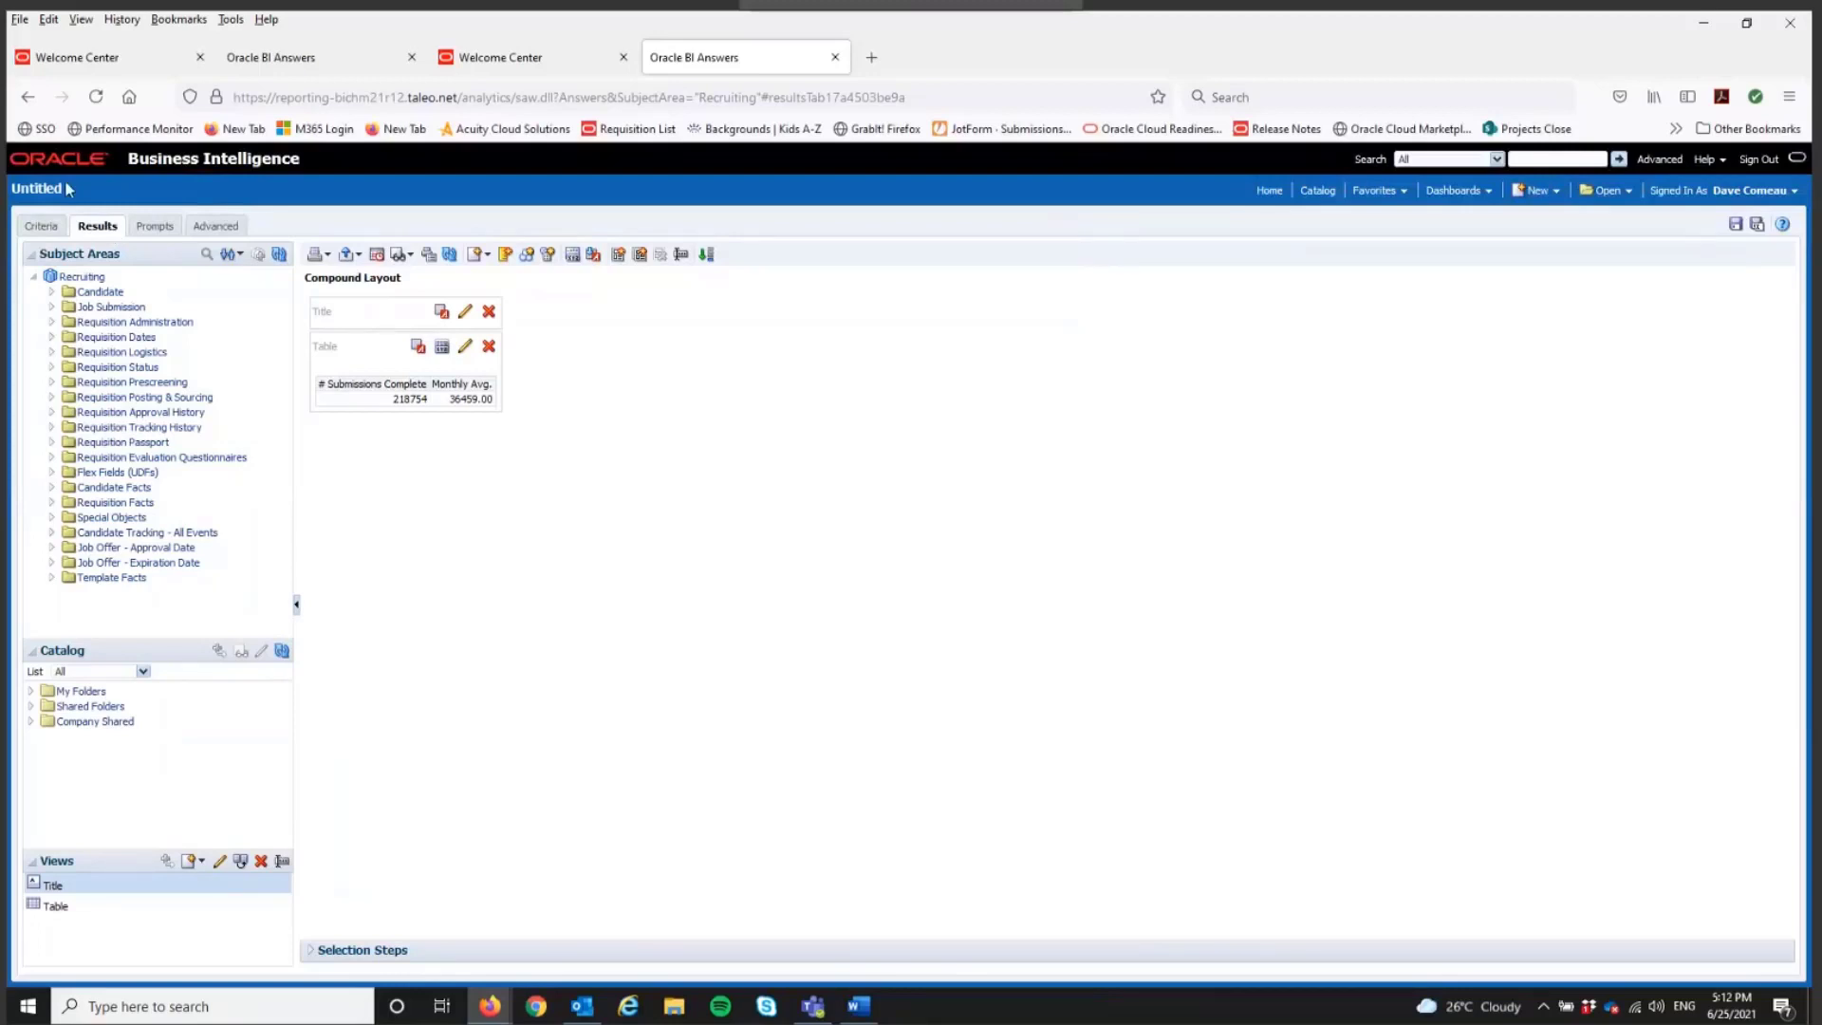
# Step: Return to the analysis criteria and add Submission Completed Date from the Submission Dates folder under Job Submission
pyautogui.click(41, 226)
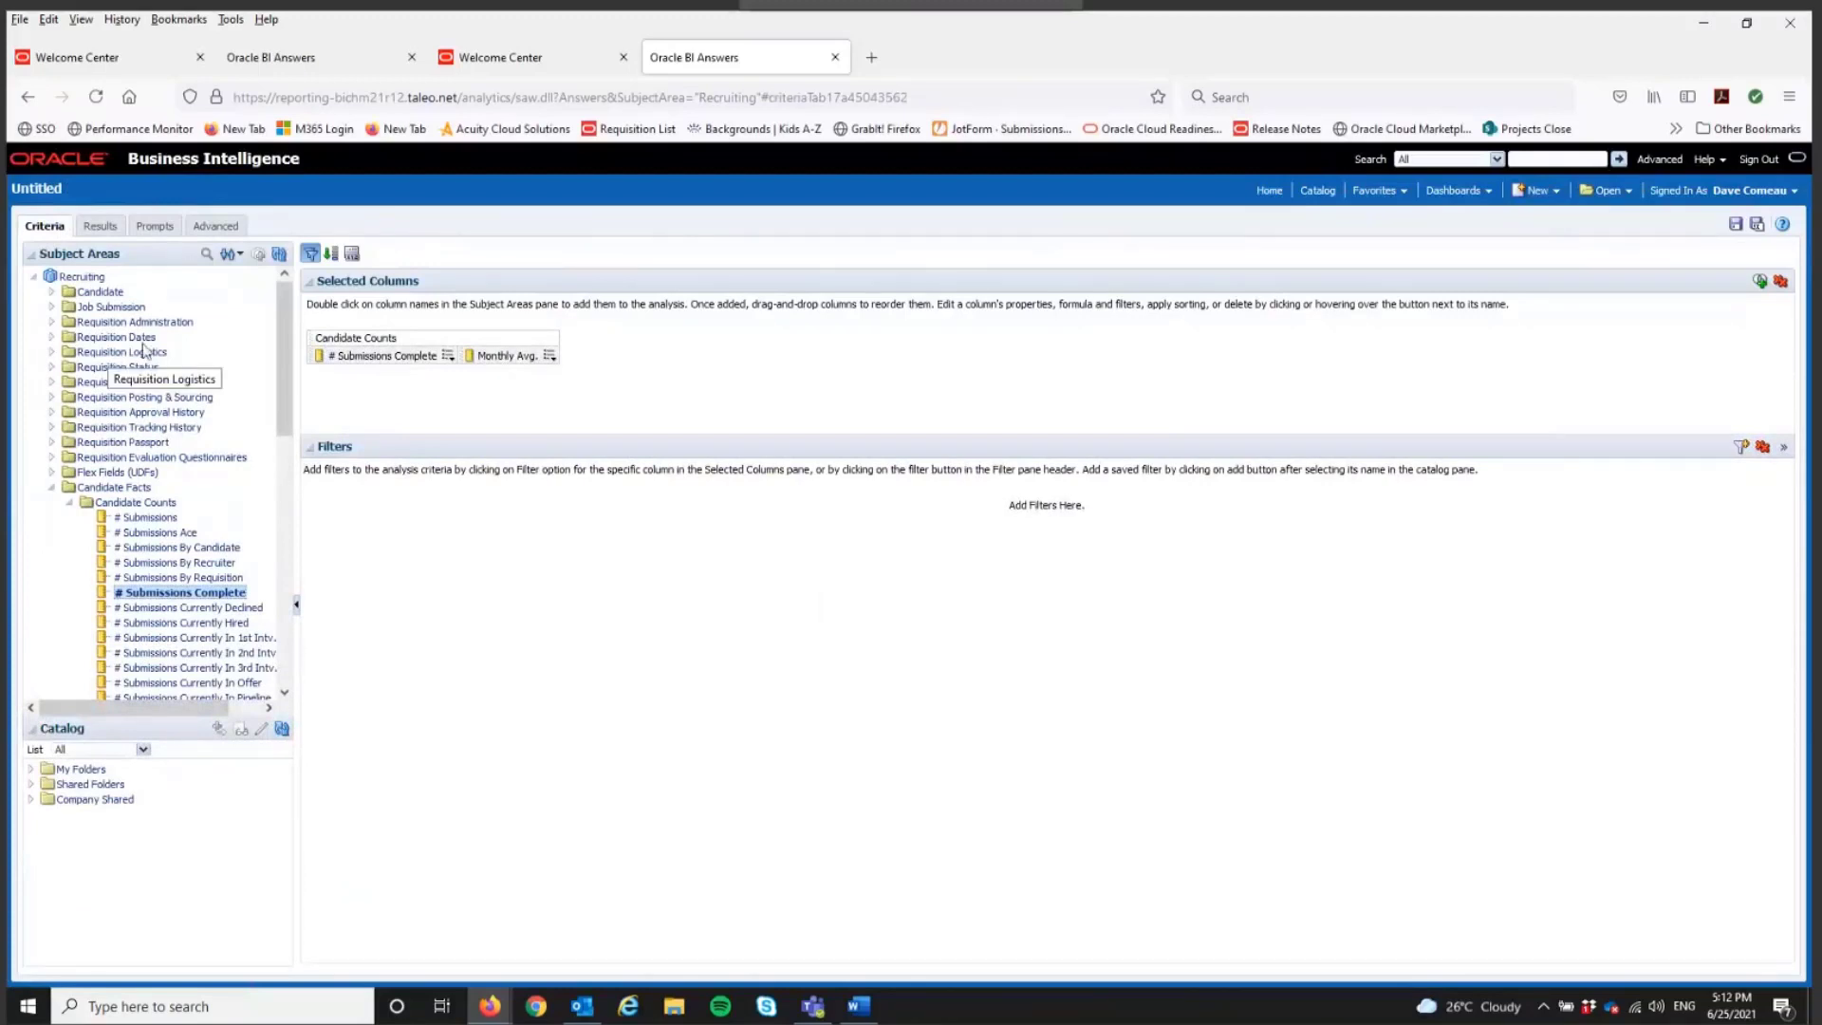
pyautogui.click(53, 306)
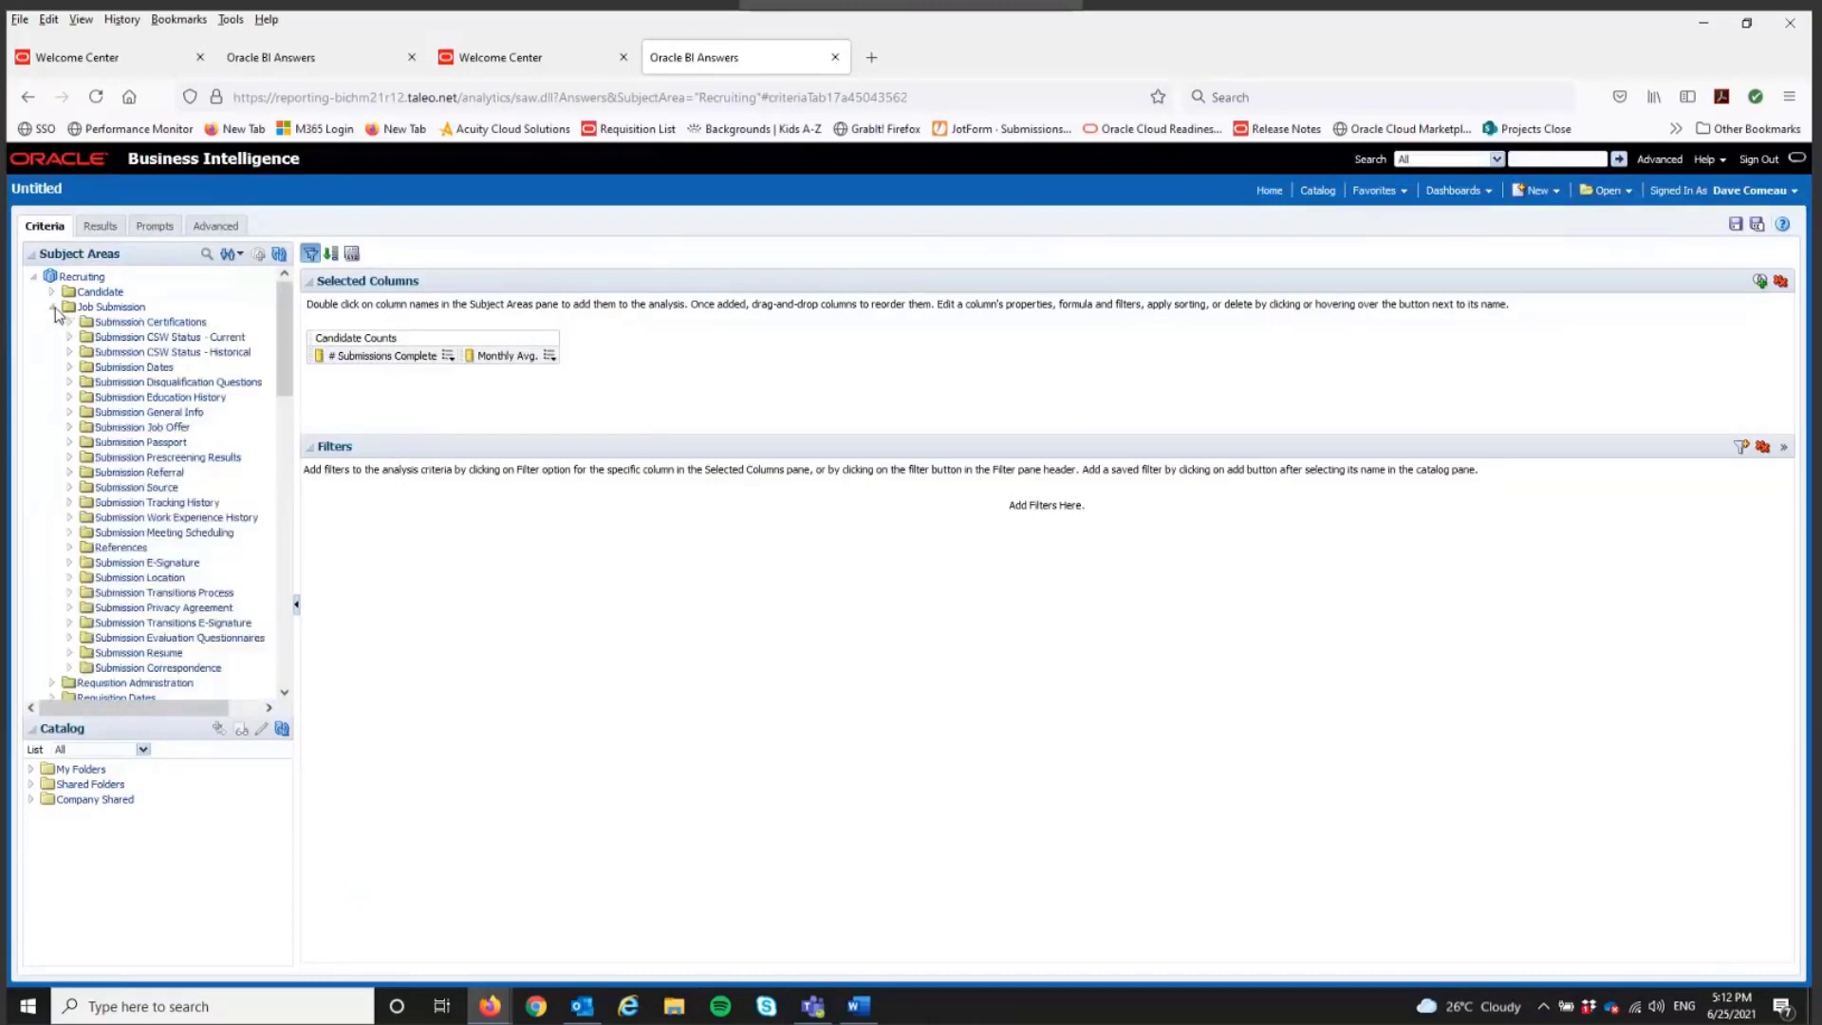
pyautogui.click(70, 367)
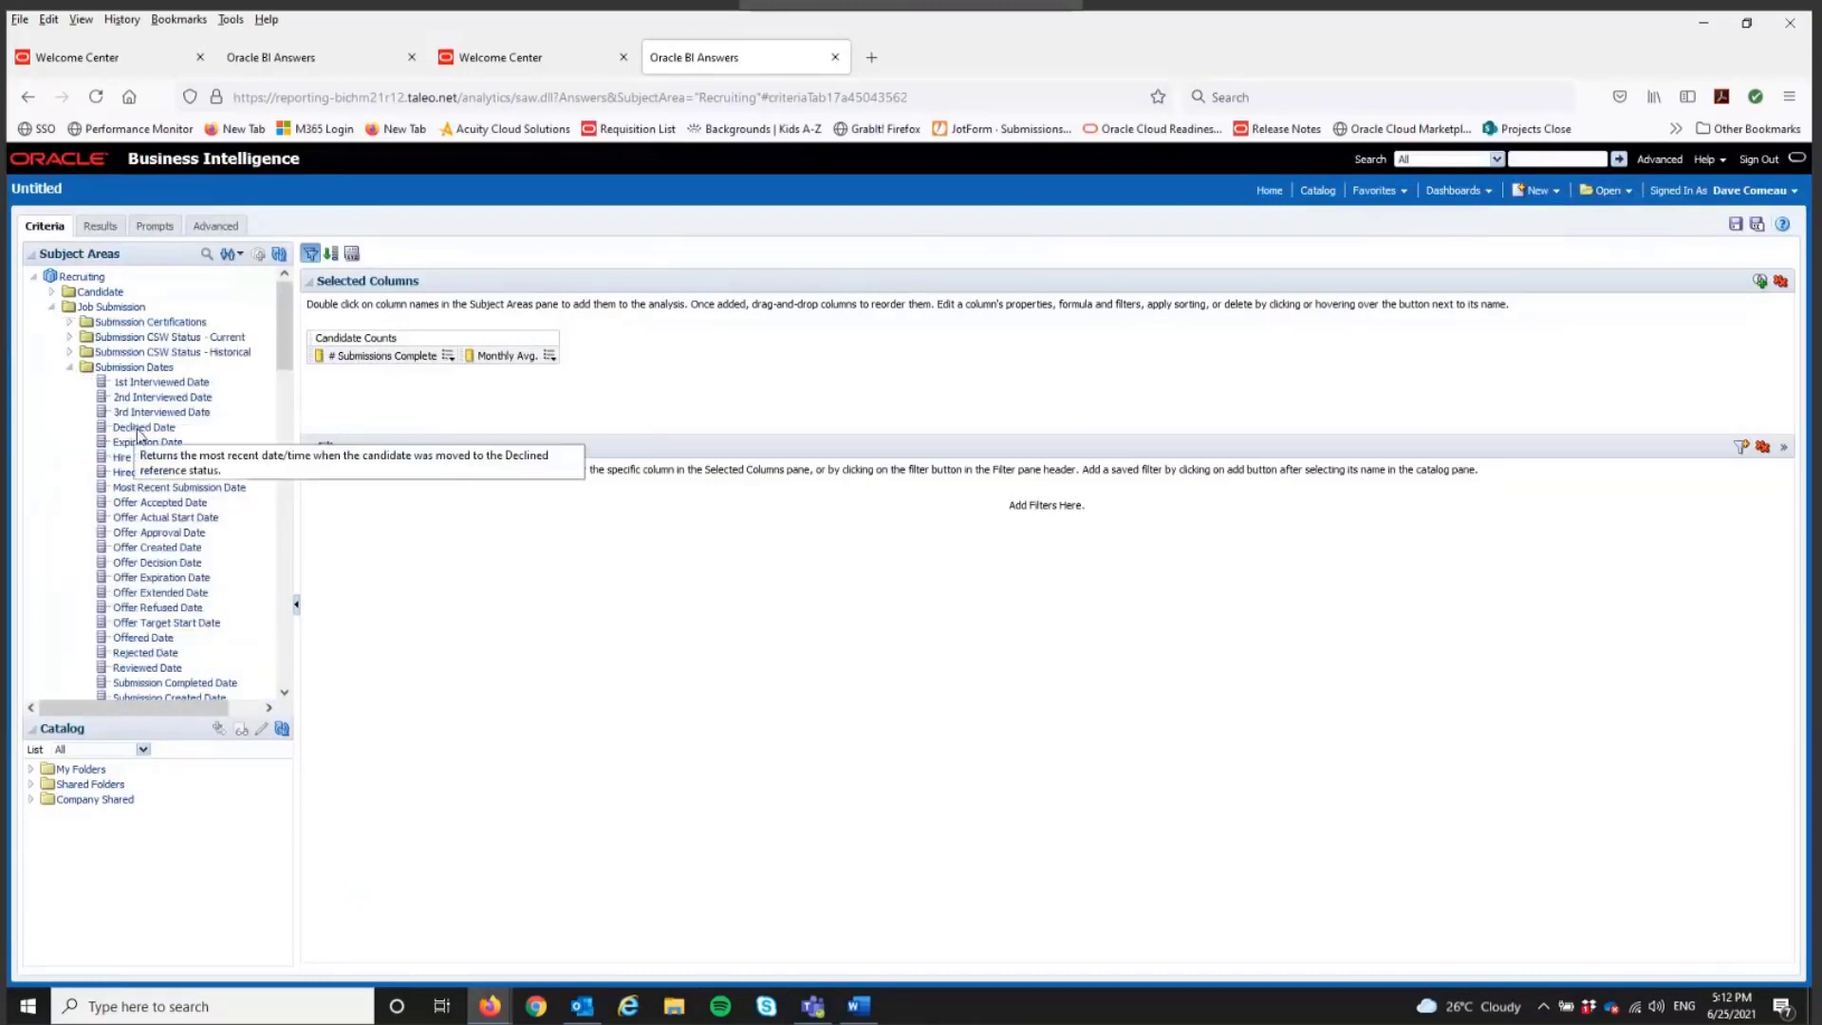
pyautogui.scroll(-2, 157, 455)
pyautogui.doubleClick(188, 612)
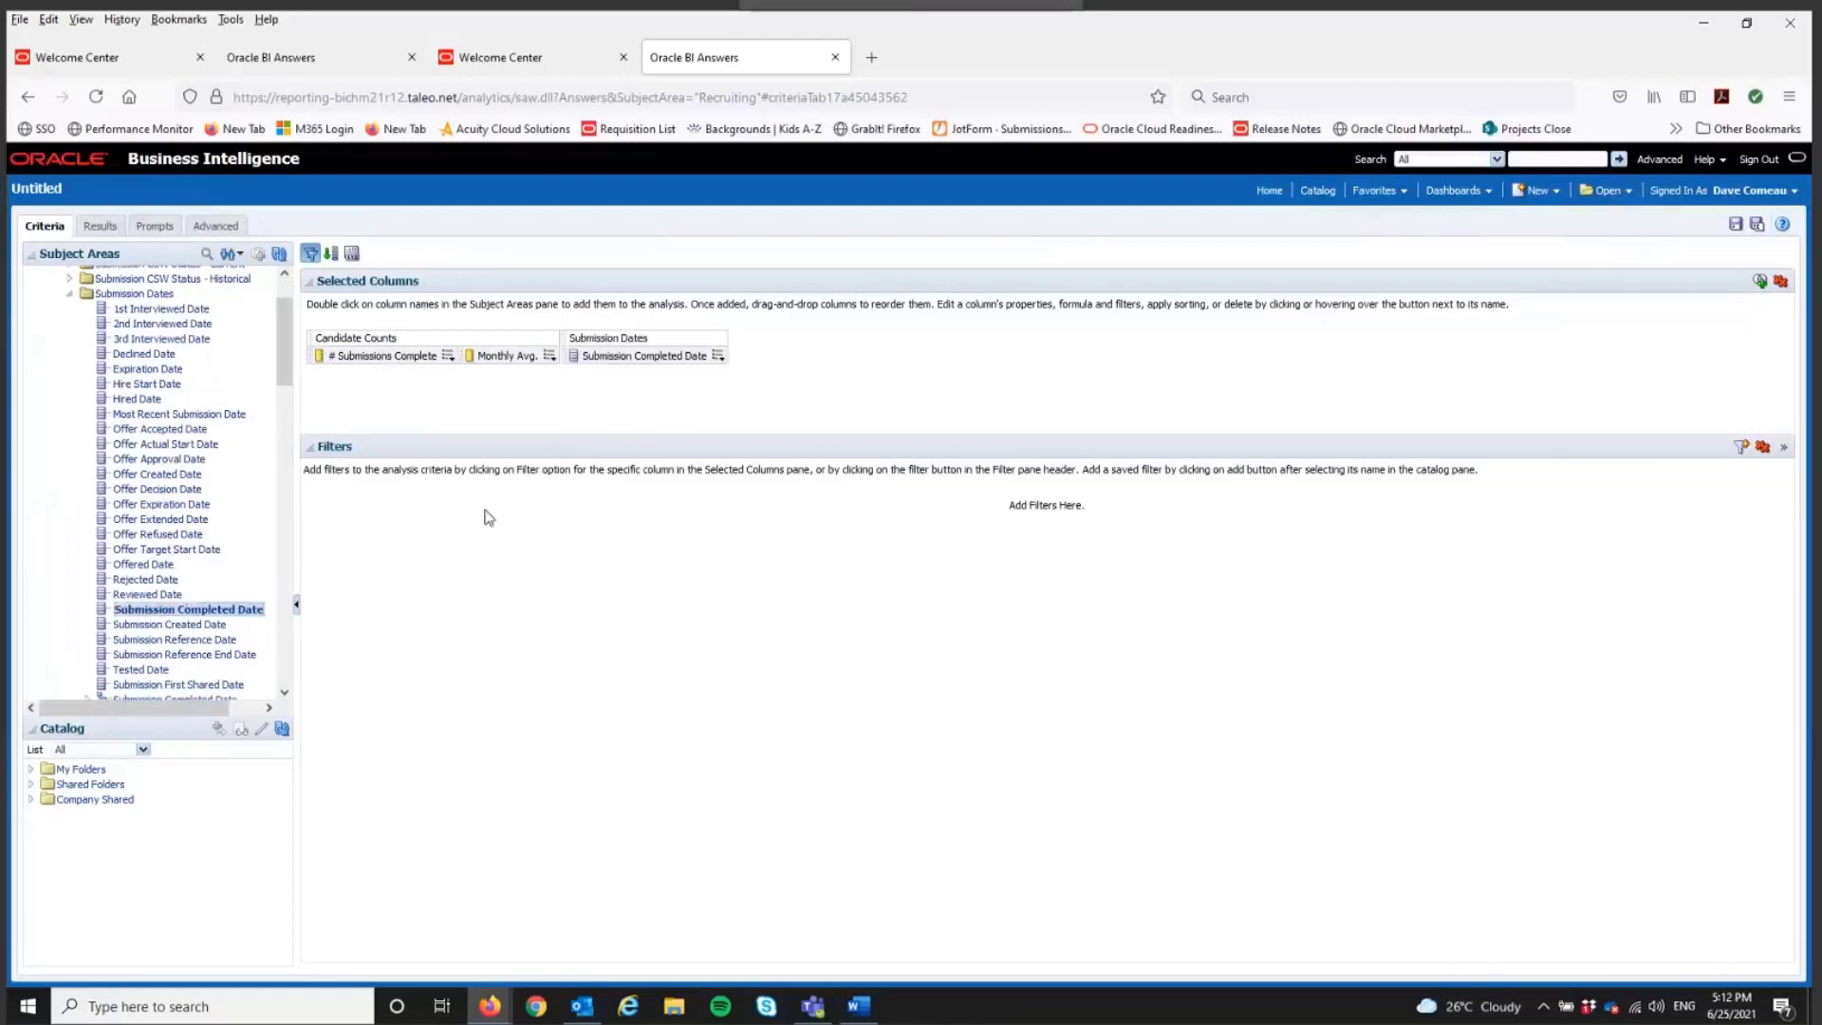
# Step: Wrap the Submission Completed Date column's formula in the YEAR function: YEAR("Submission Dates"."Submission Completed Date")
pyautogui.click(718, 355)
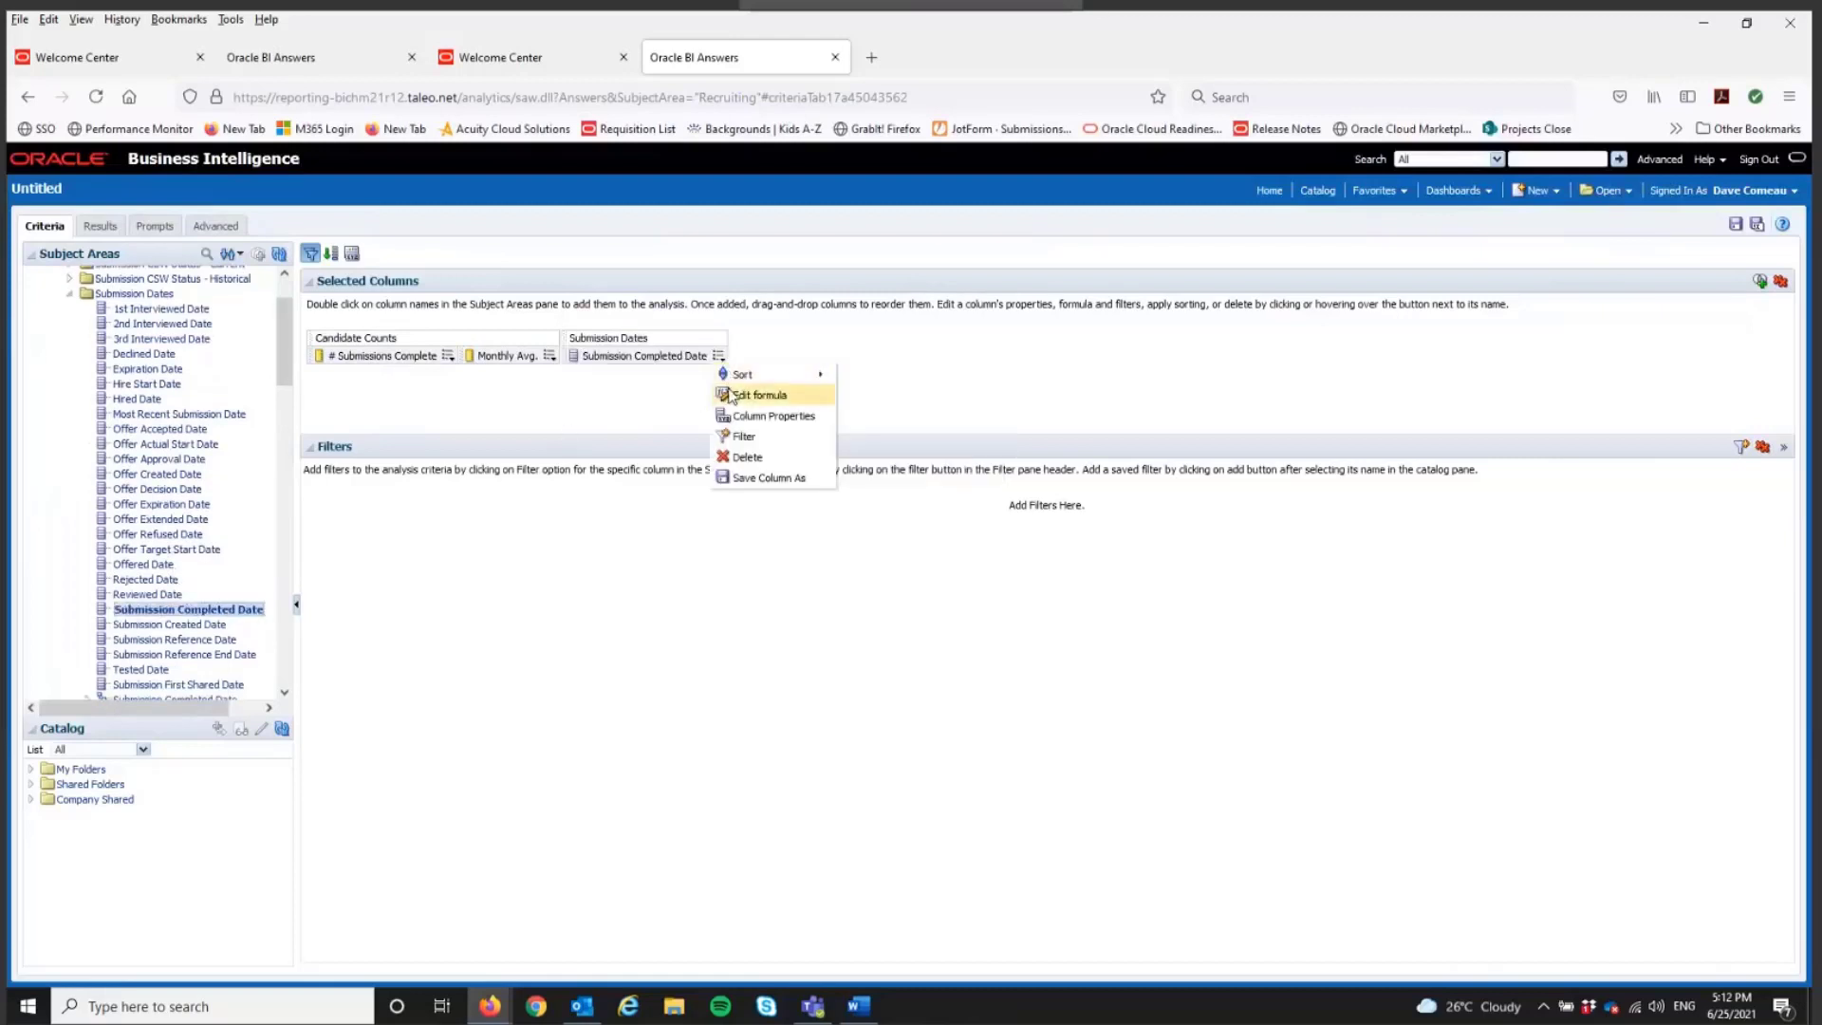
pyautogui.click(754, 395)
pyautogui.click(795, 396)
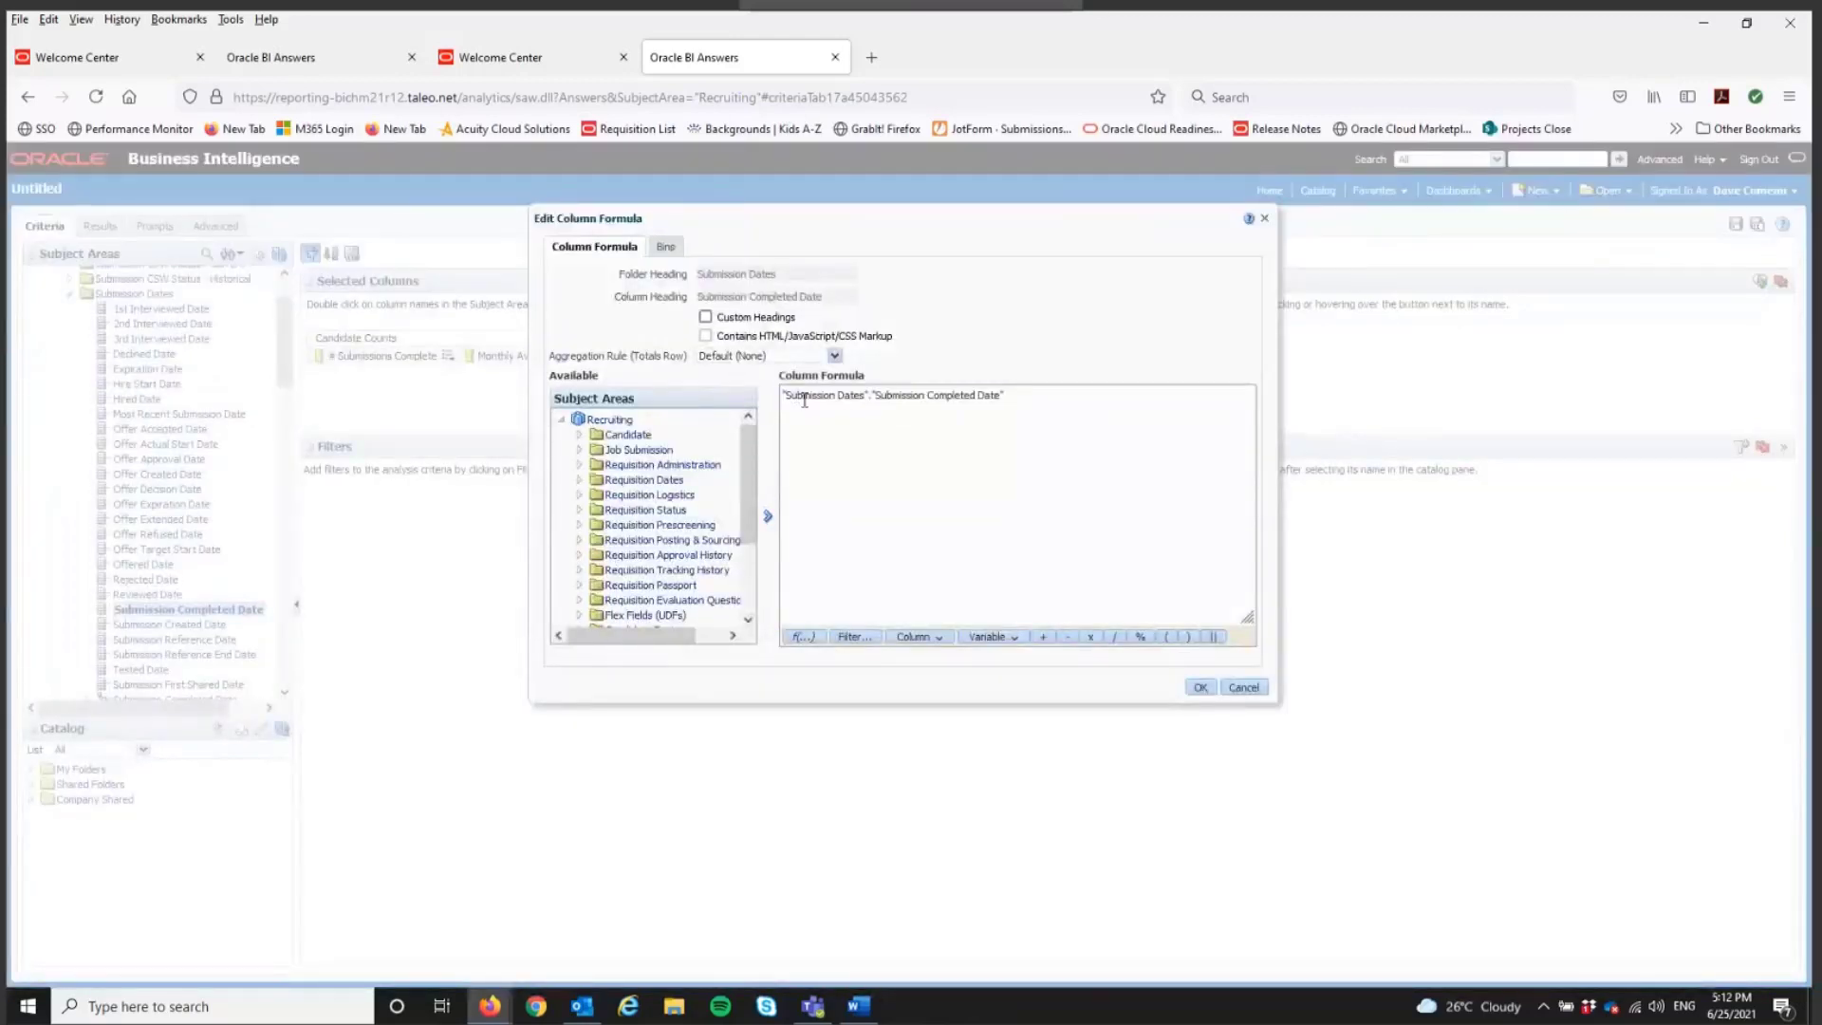
pyautogui.write('YEAR(')
pyautogui.click(1069, 400)
pyautogui.write(')')
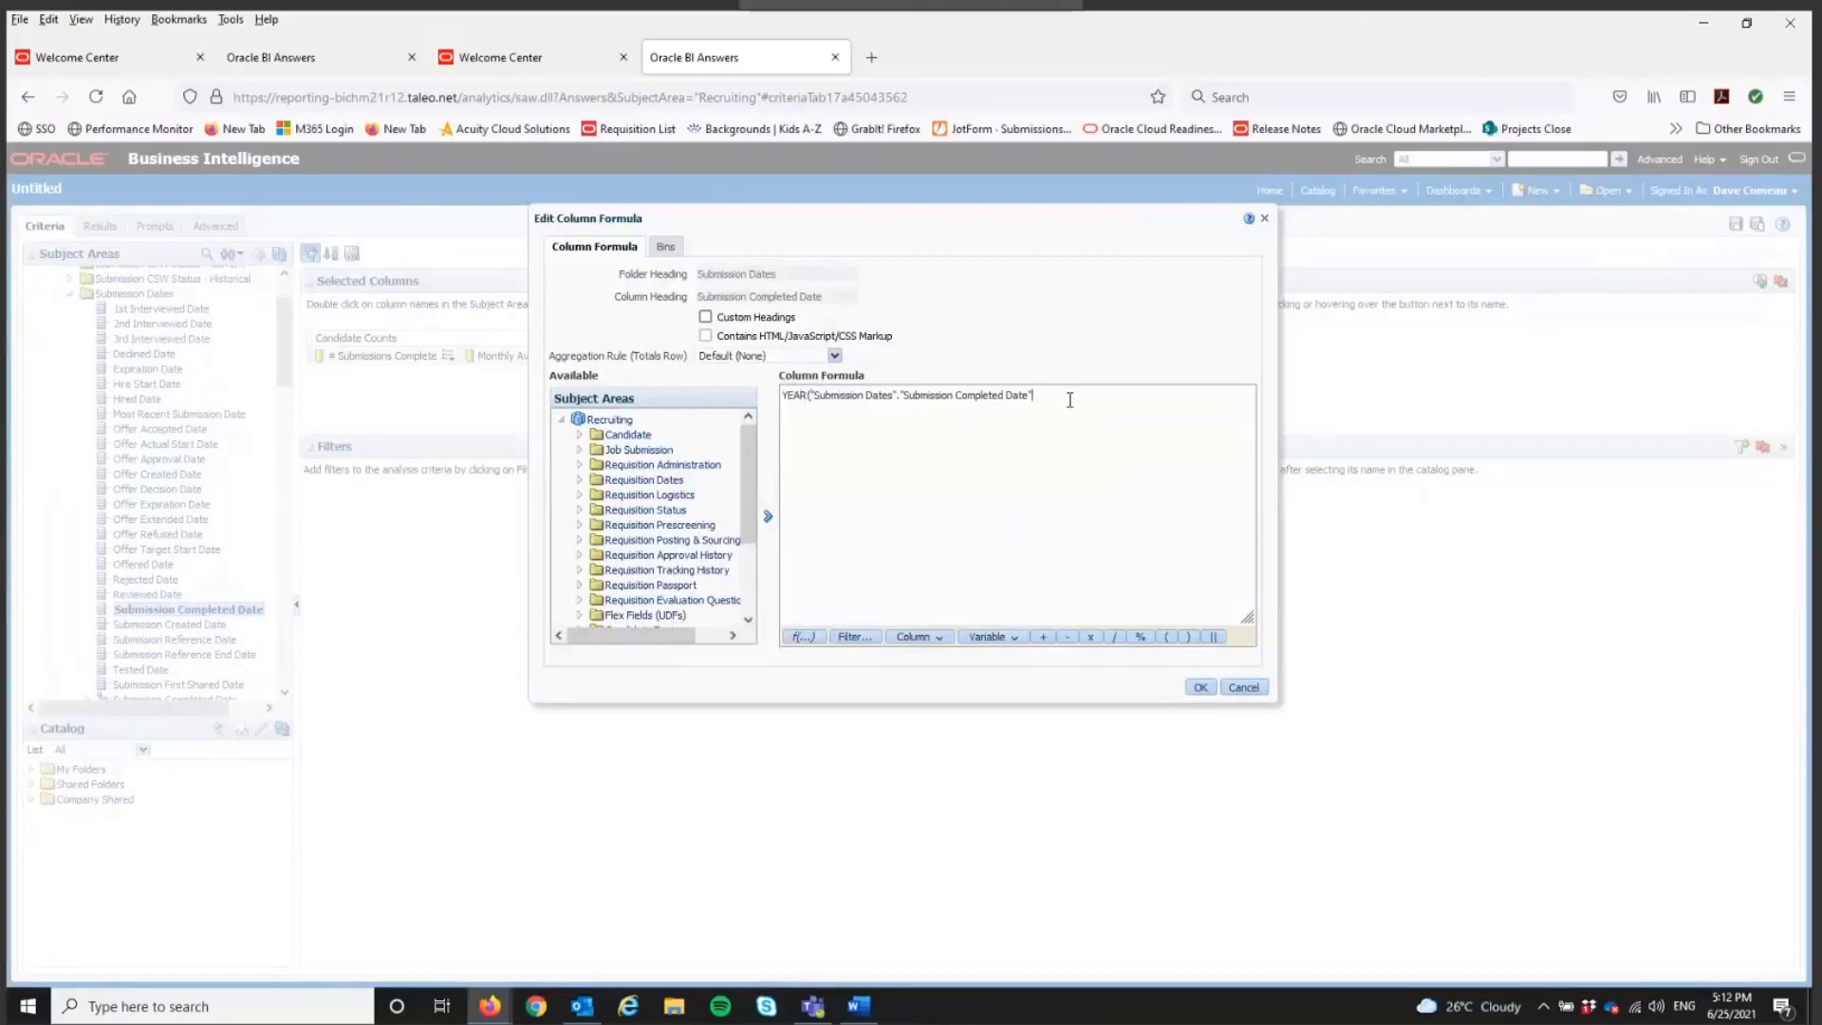
pyautogui.write(')')
# Step: Give the date column the custom heading "Year", apply the edit and move it ahead of the Candidate Counts columns
pyautogui.click(704, 317)
pyautogui.moveTo(839, 296); pyautogui.dragTo(674, 314)
pyautogui.write('Year')
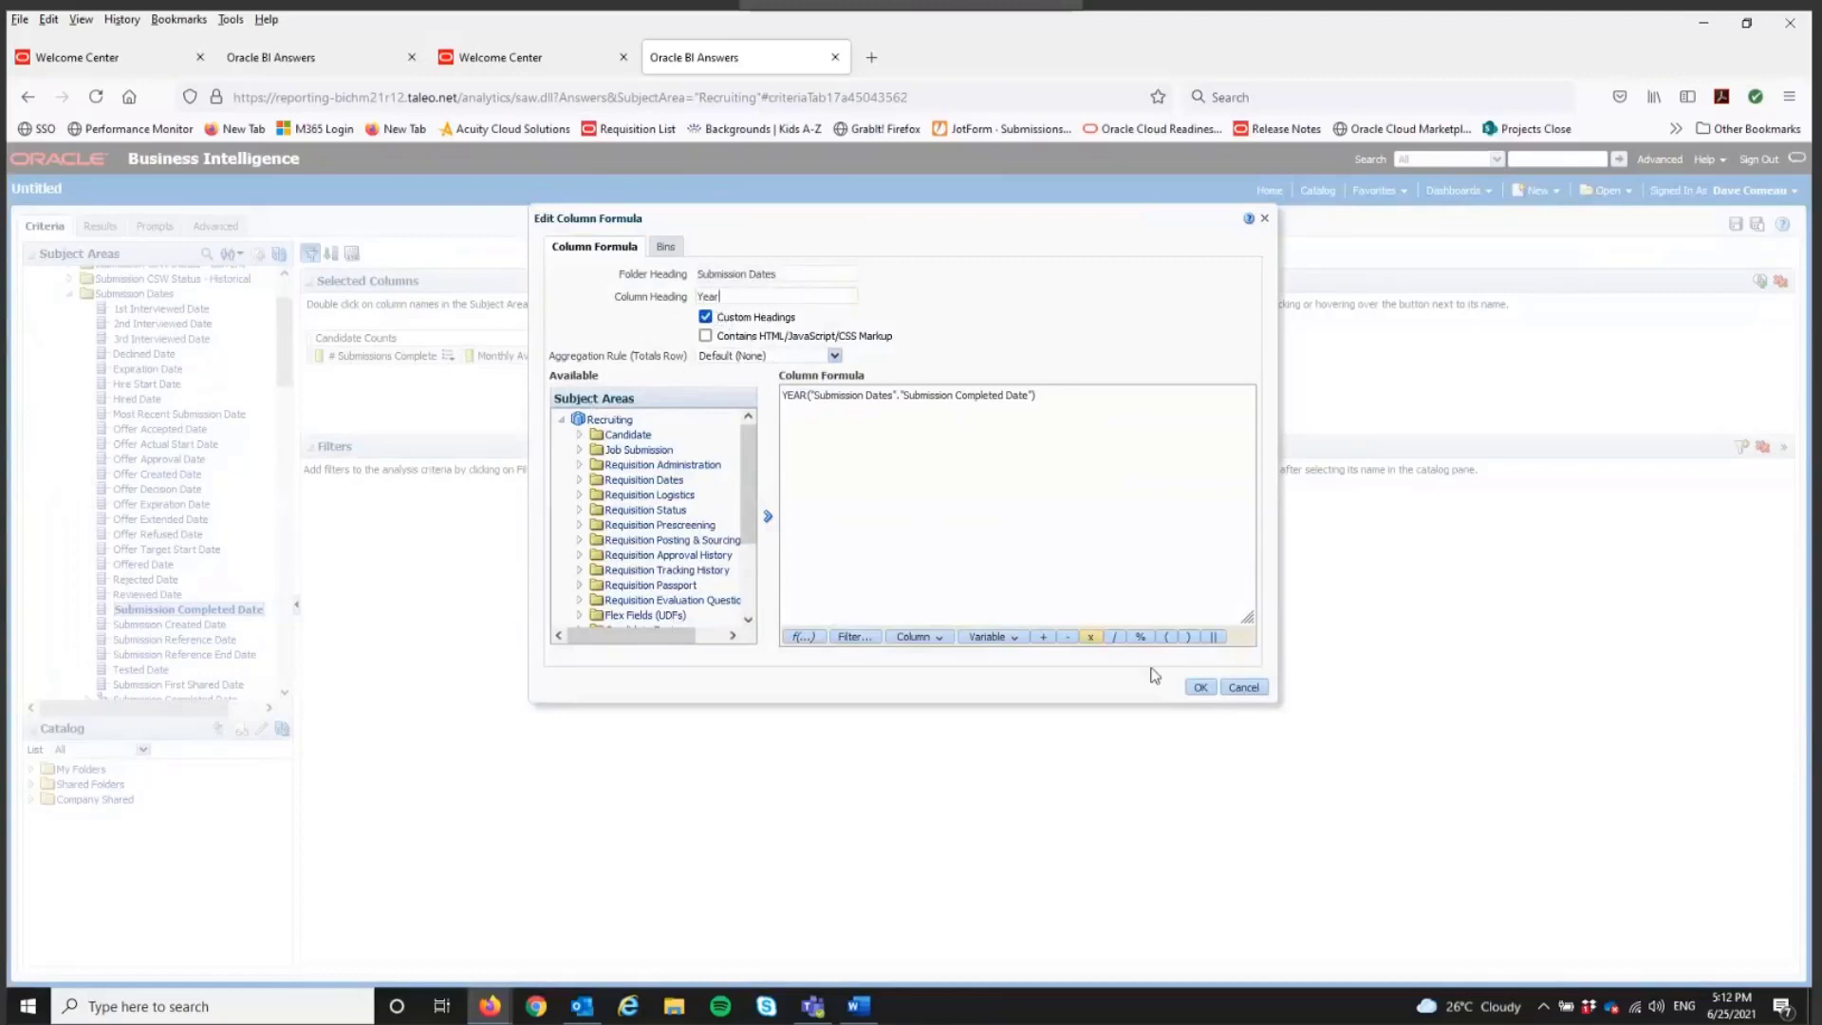
pyautogui.click(1198, 687)
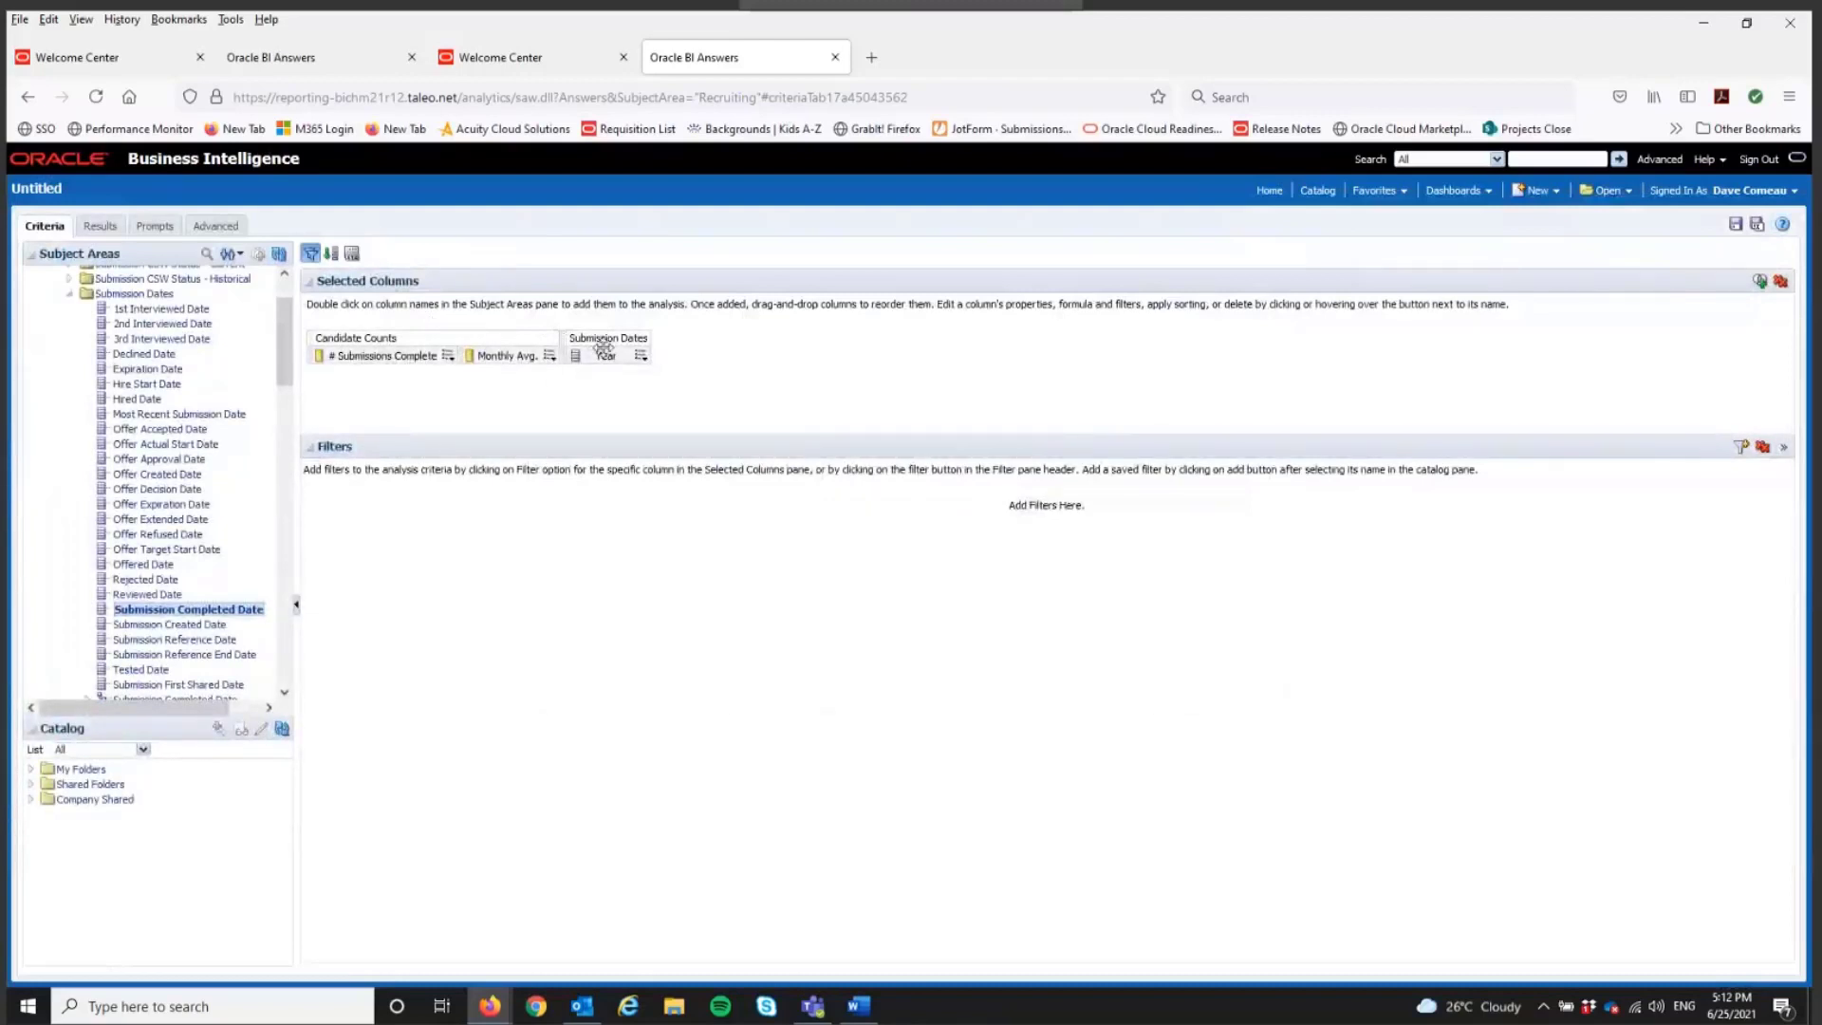
pyautogui.moveTo(604, 345); pyautogui.dragTo(323, 353)
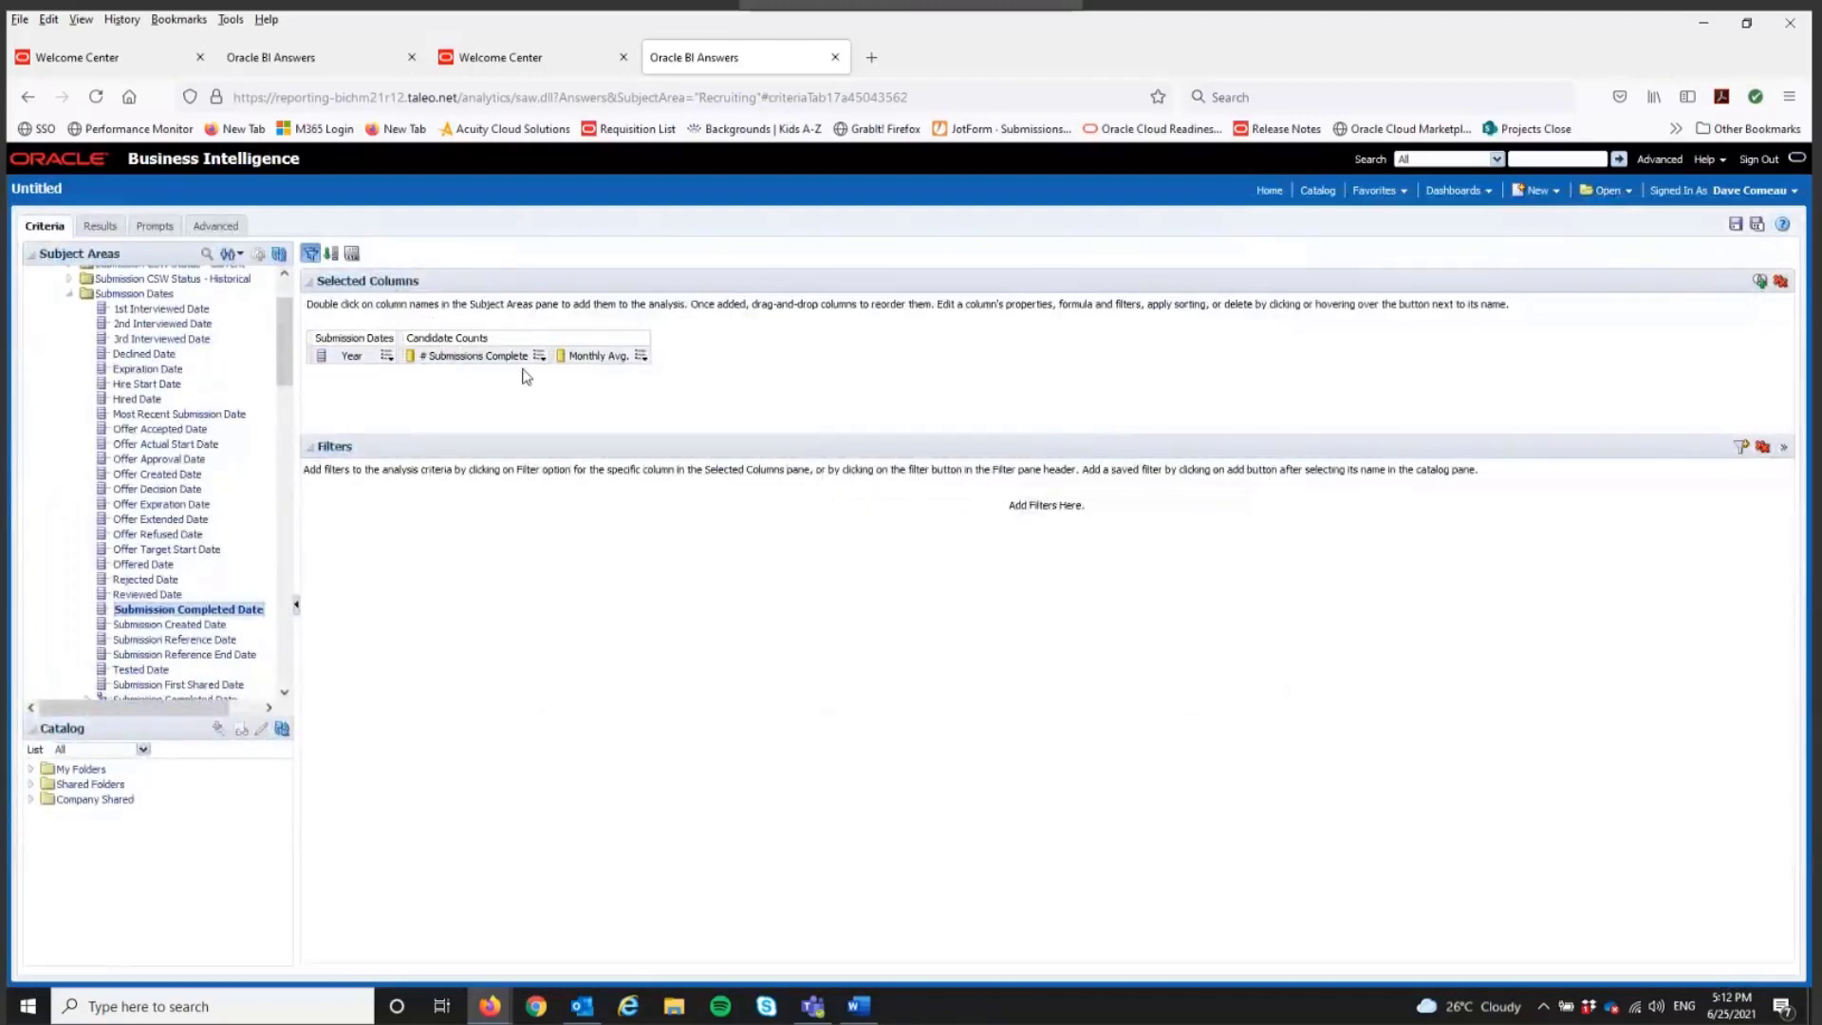
# Step: Open the Monthly Avg. column's formula for editing and insert CASE WHEN YEAR before the existing expression
pyautogui.click(641, 356)
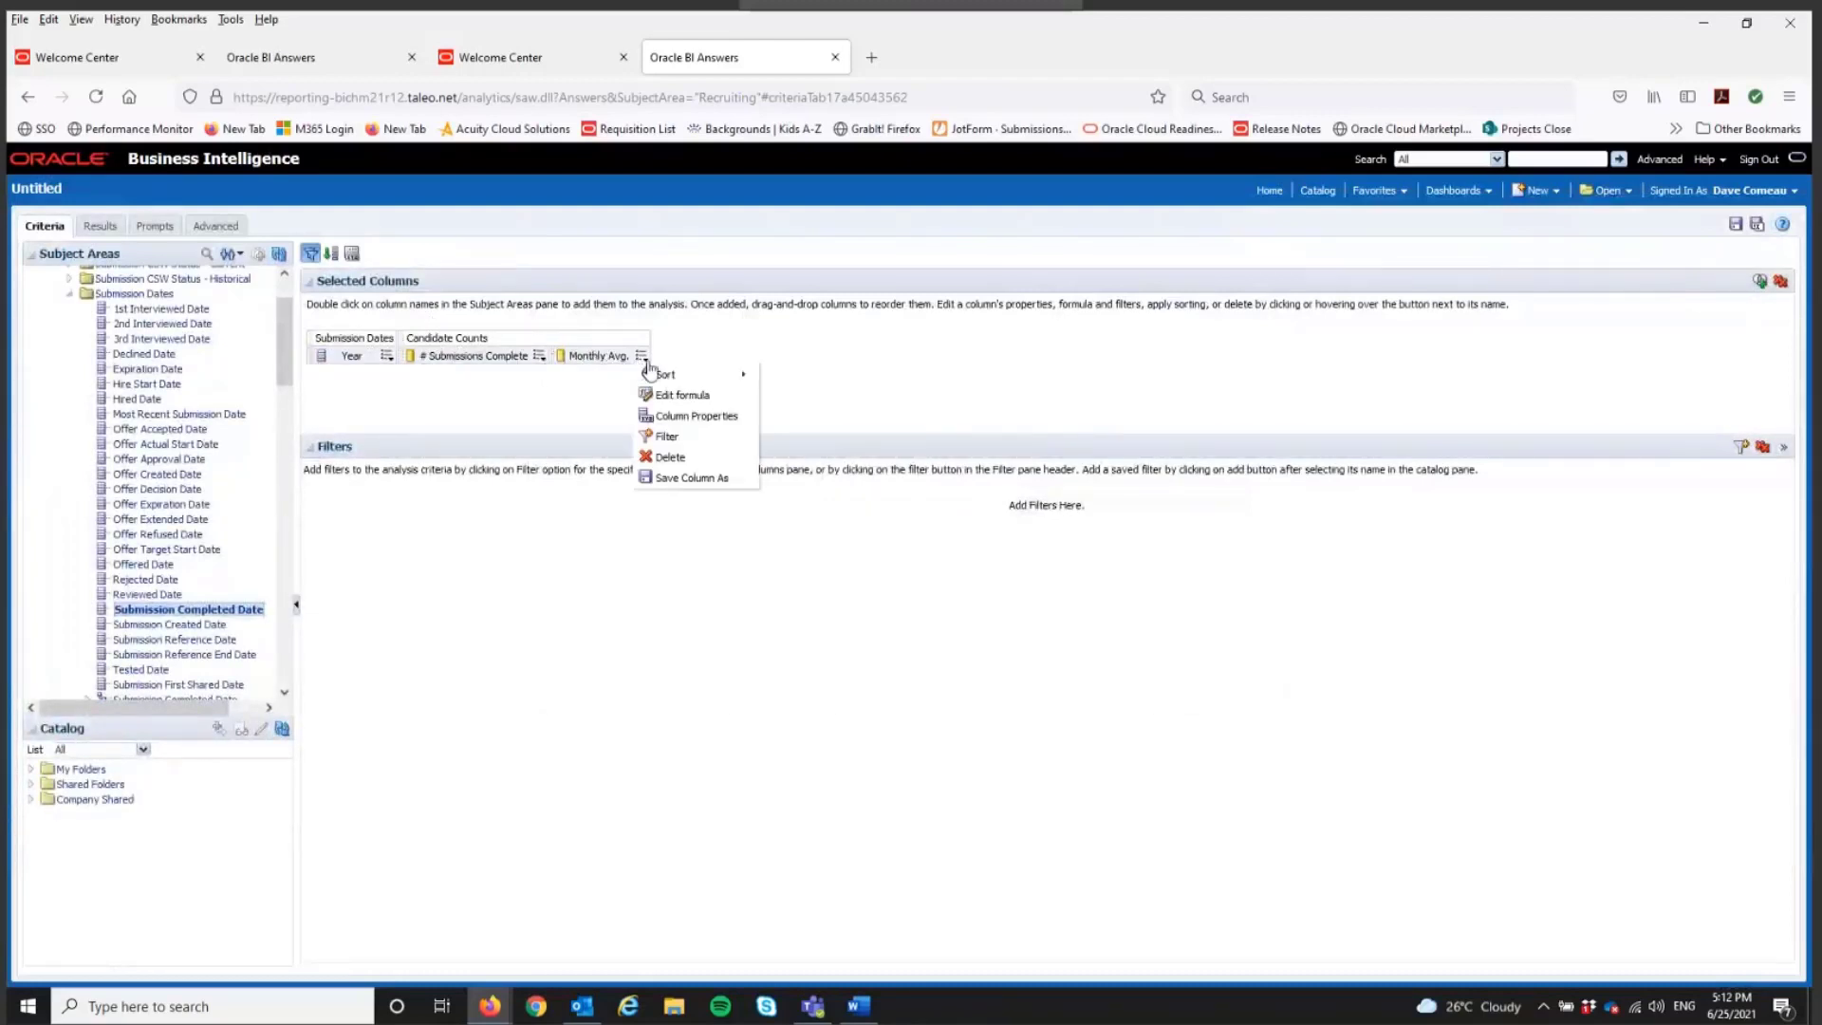
pyautogui.click(695, 395)
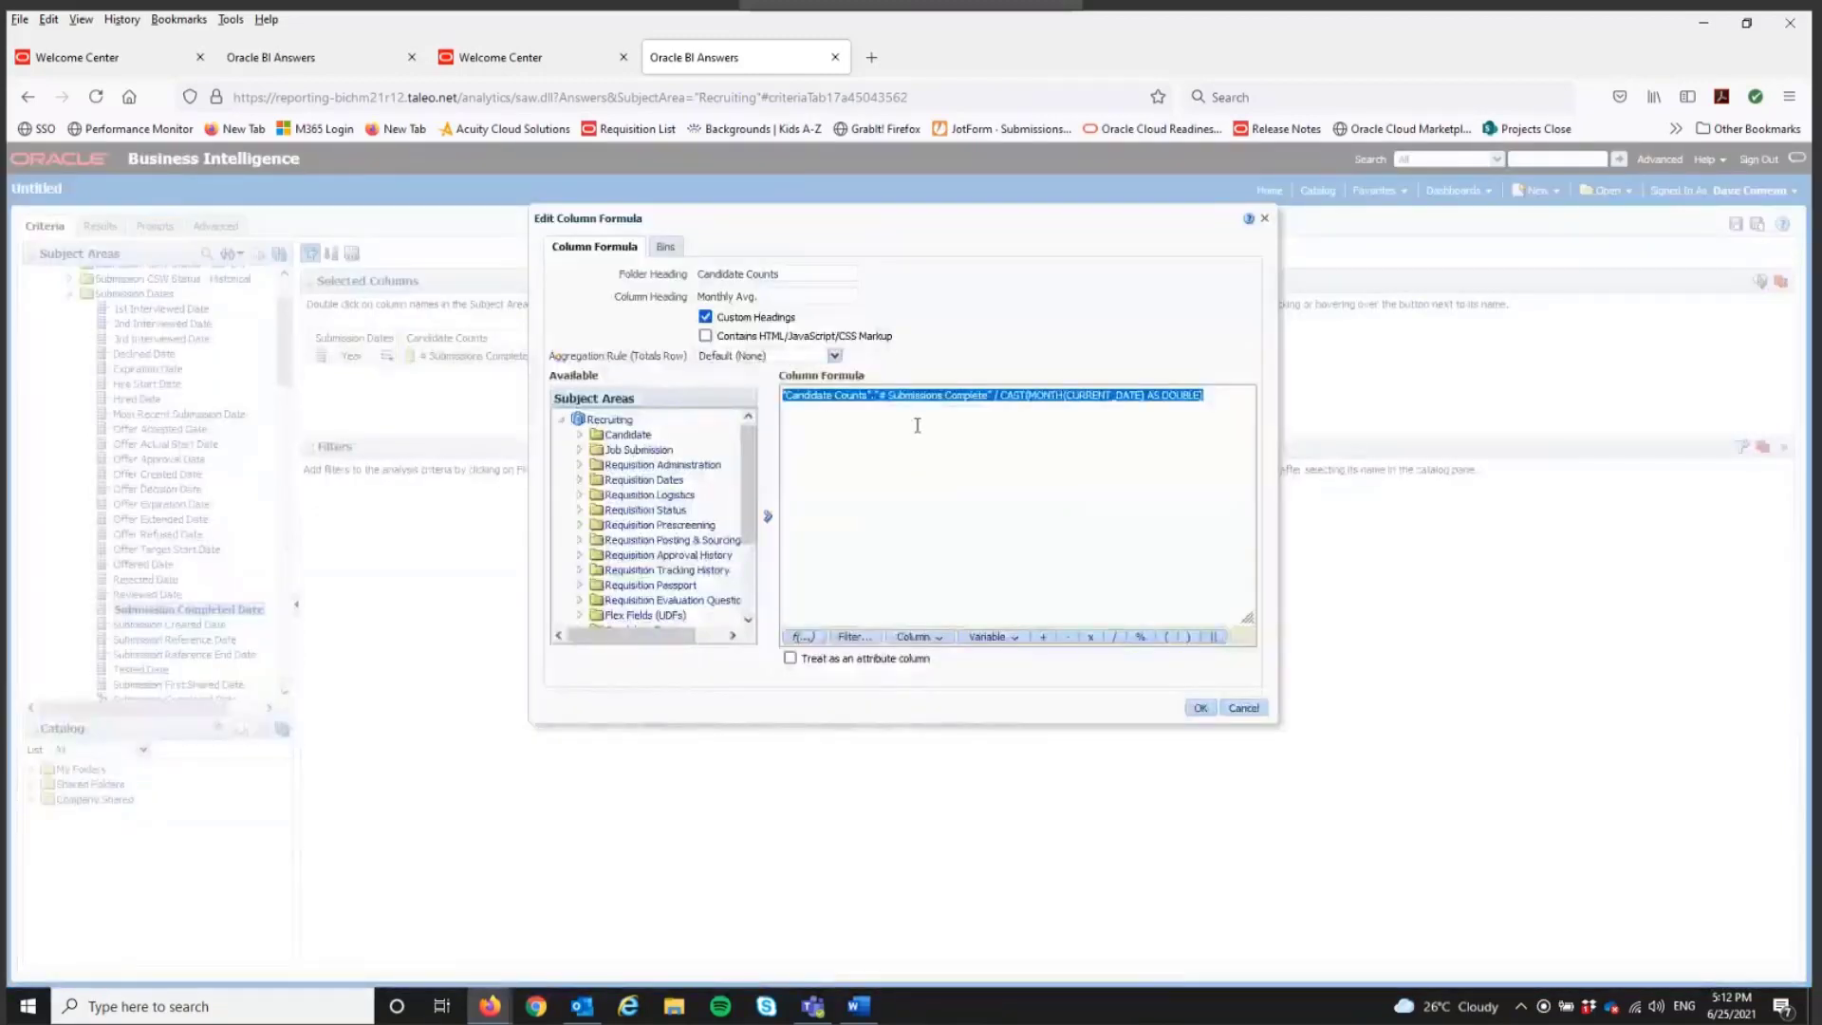
pyautogui.click(869, 415)
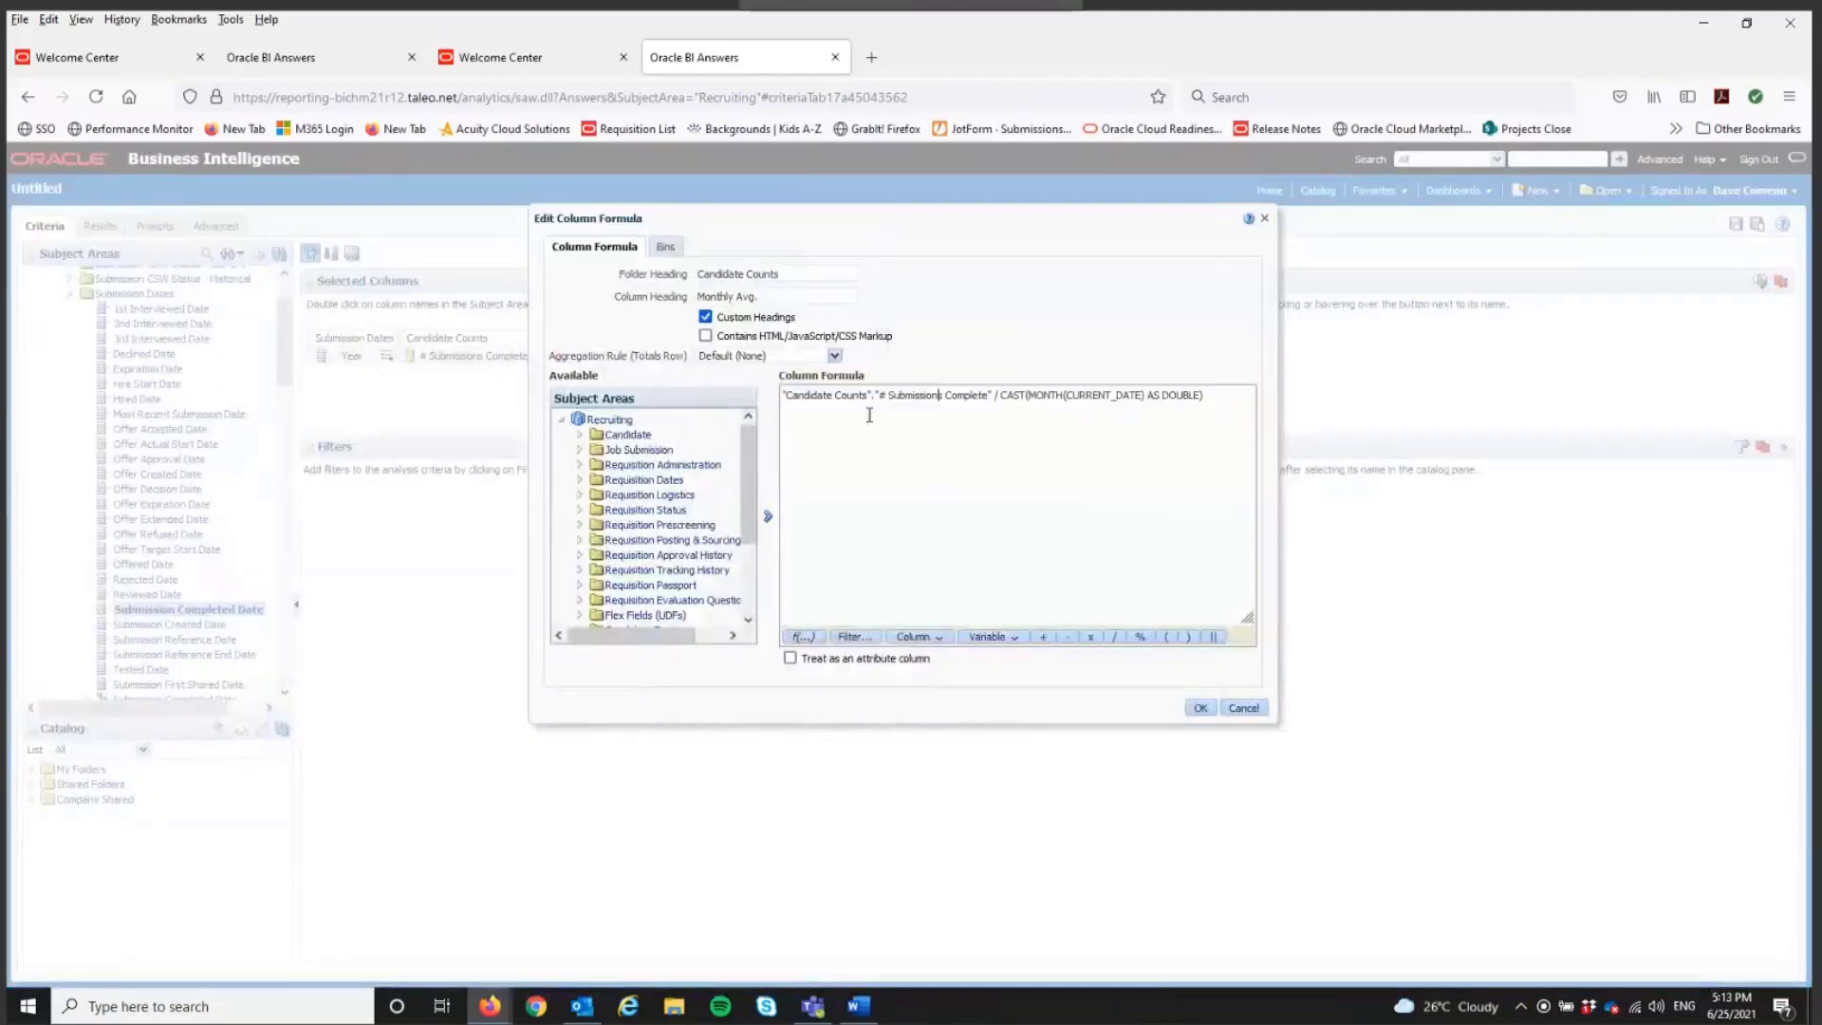
pyautogui.click(793, 399)
pyautogui.write('CASE ')
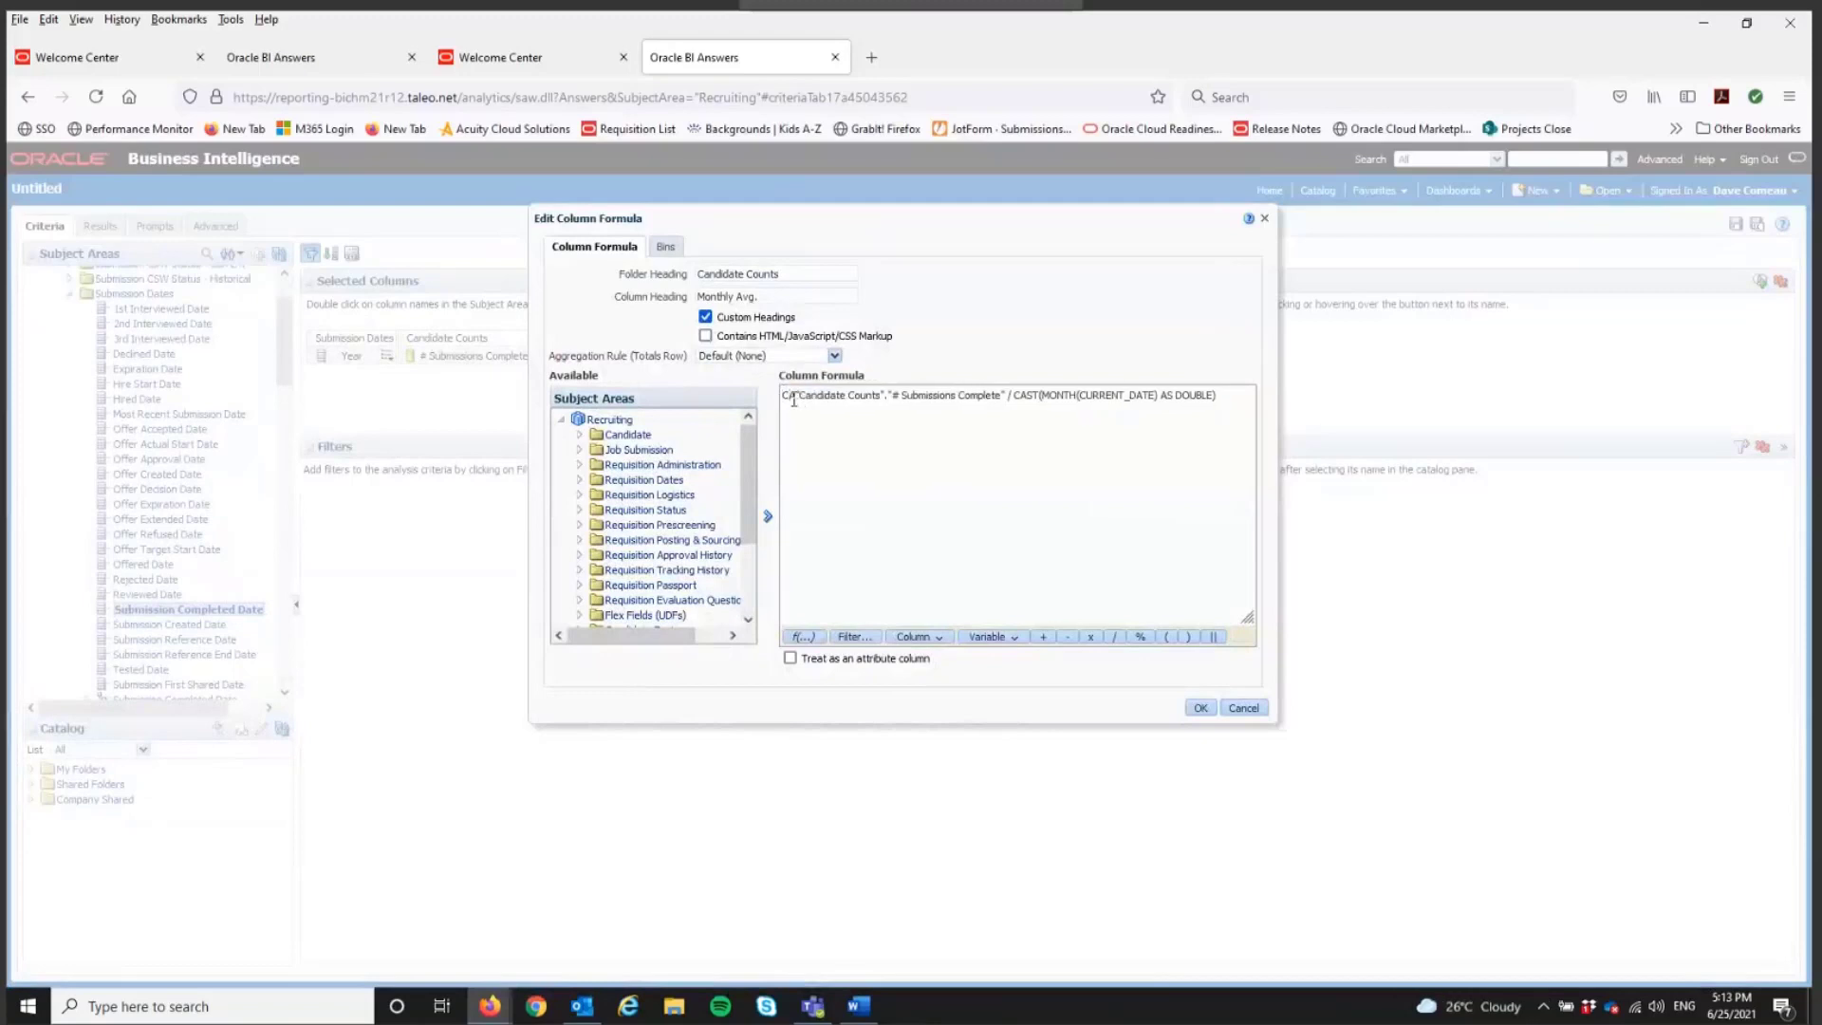
pyautogui.write('WHEN YERA')
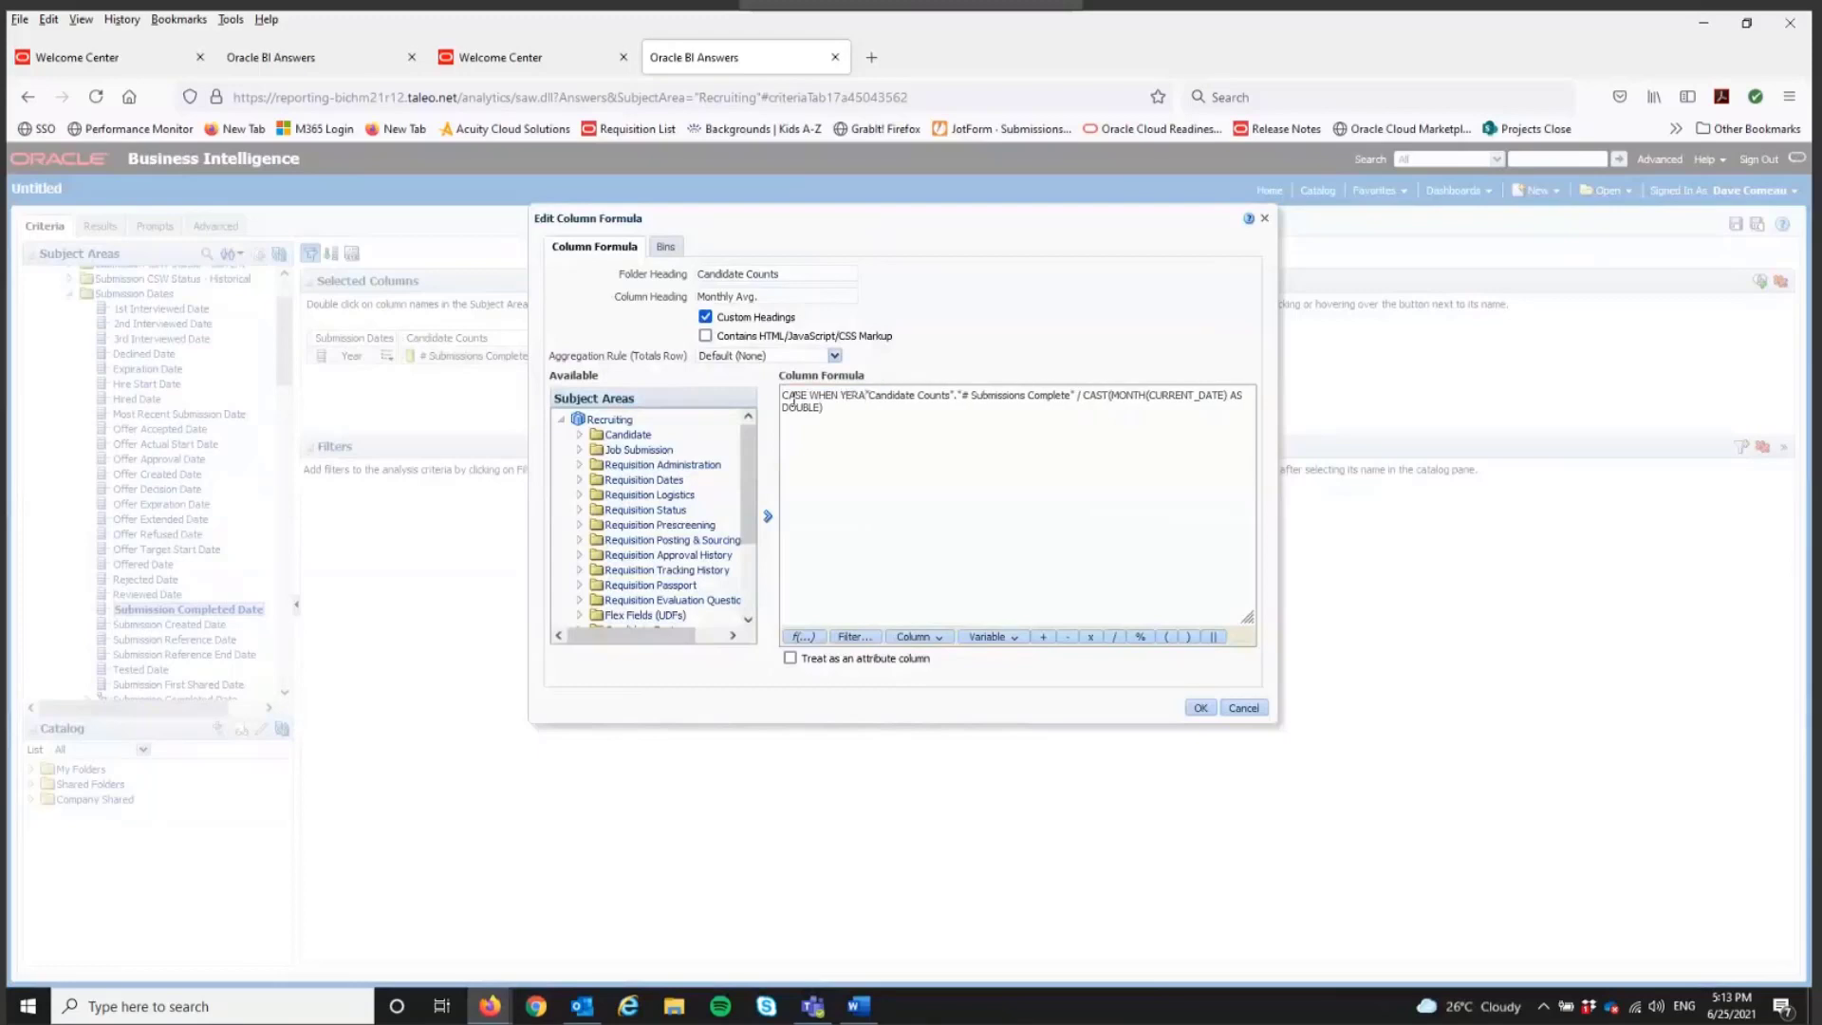
pyautogui.press('BackSpace')
pyautogui.press('BackSpace')
pyautogui.write('AR')
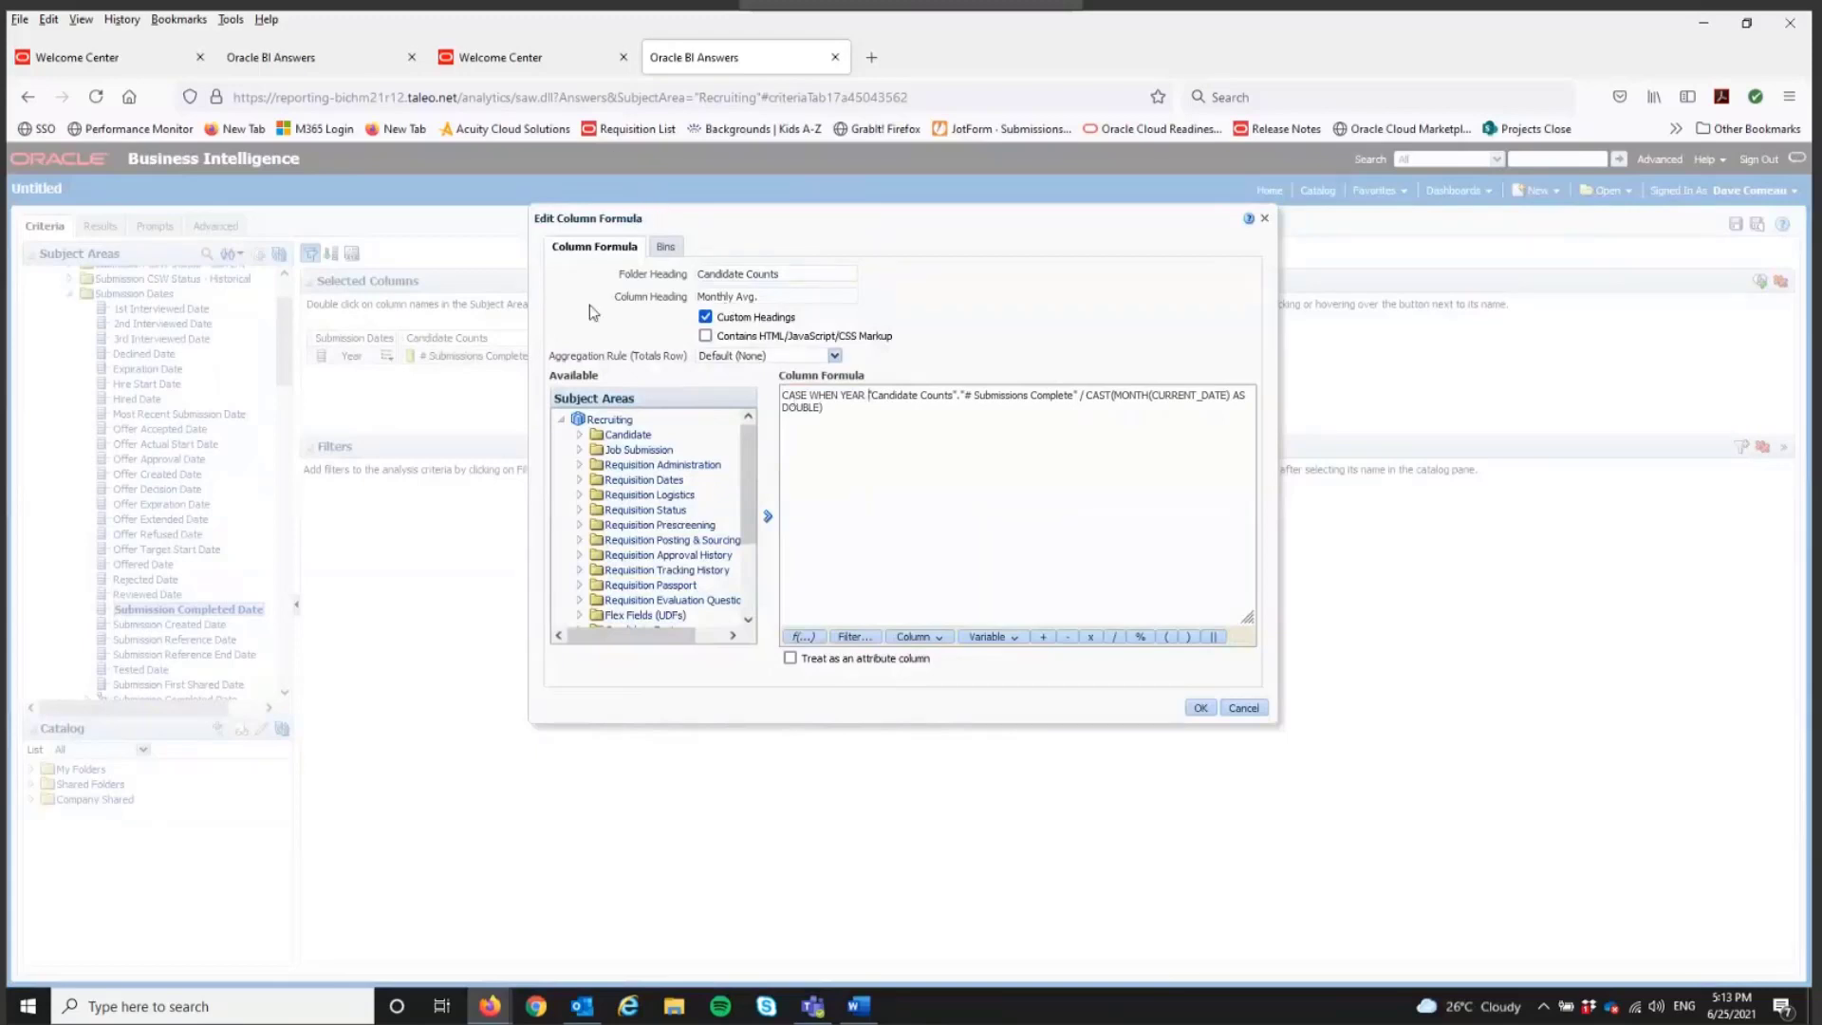
# Step: Insert the Submission Completed Date field from Job Submission, Submission Dates, after YEAR in the formula and enclose it in parentheses
pyautogui.scroll(-3, 609, 486)
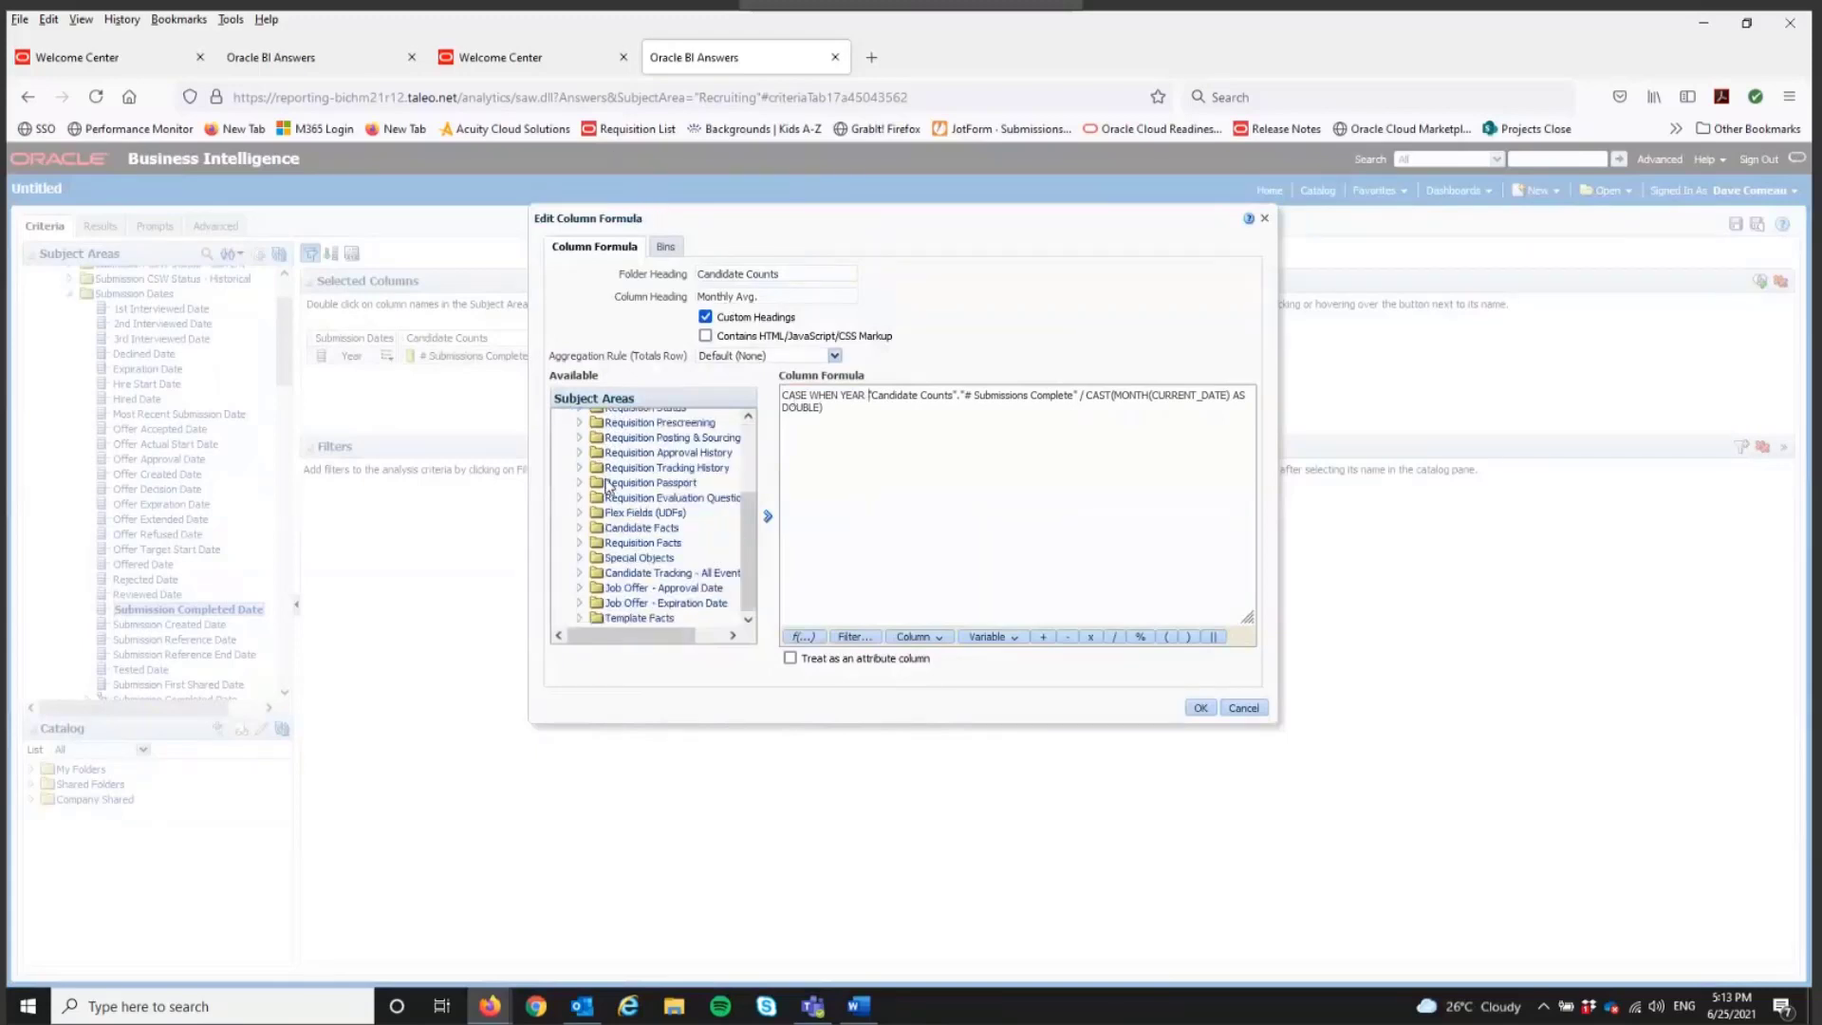
pyautogui.scroll(3, 609, 486)
pyautogui.click(579, 450)
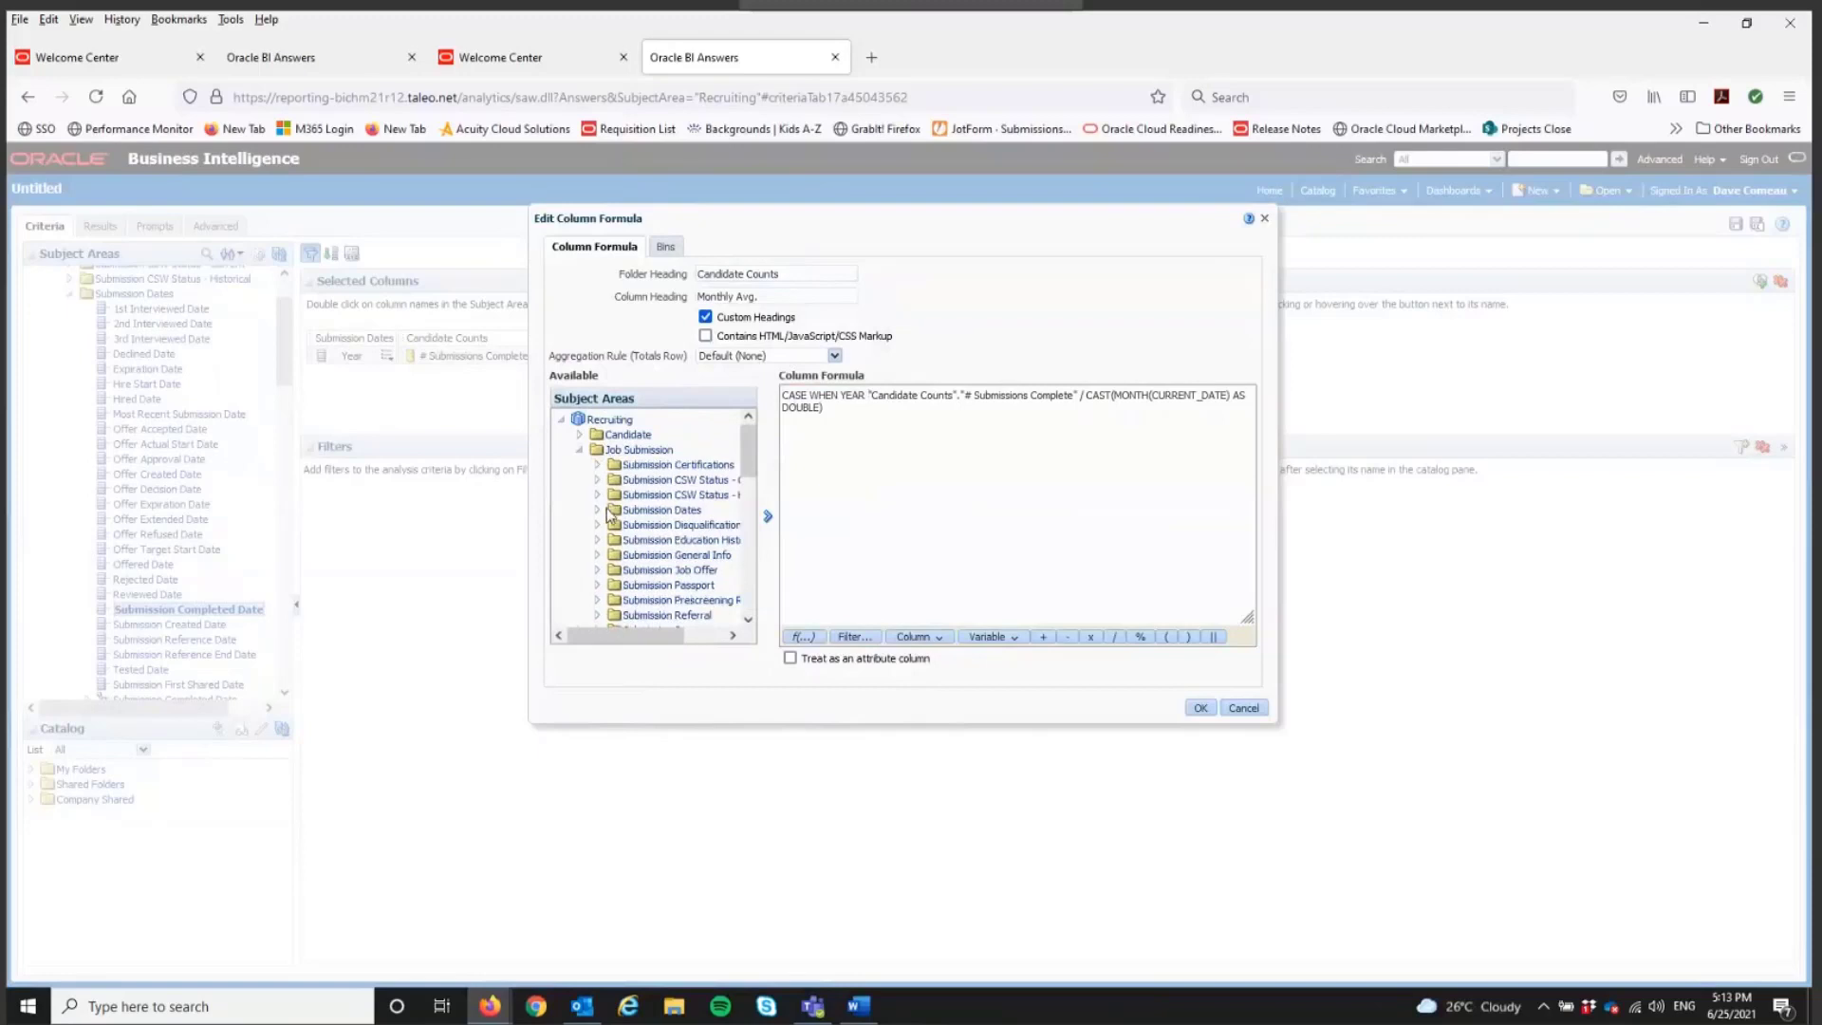
pyautogui.click(597, 509)
pyautogui.scroll(-5, 665, 616)
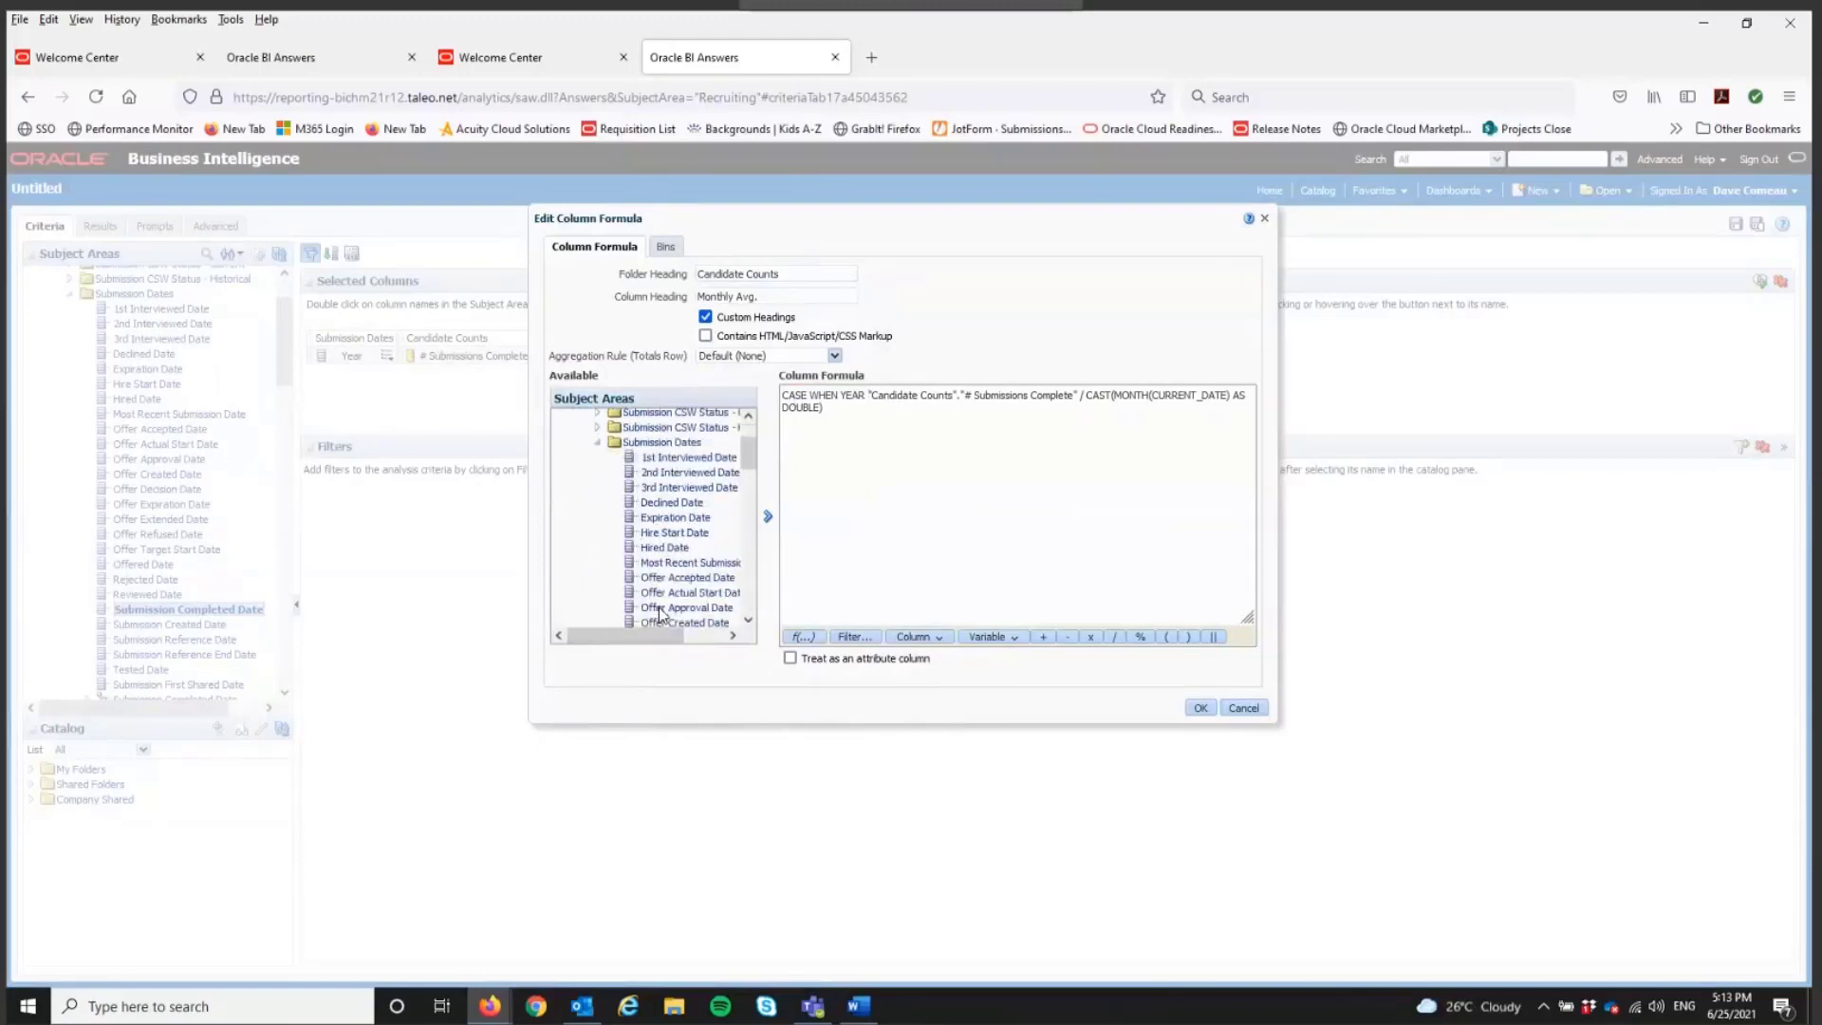
pyautogui.scroll(-7, 664, 615)
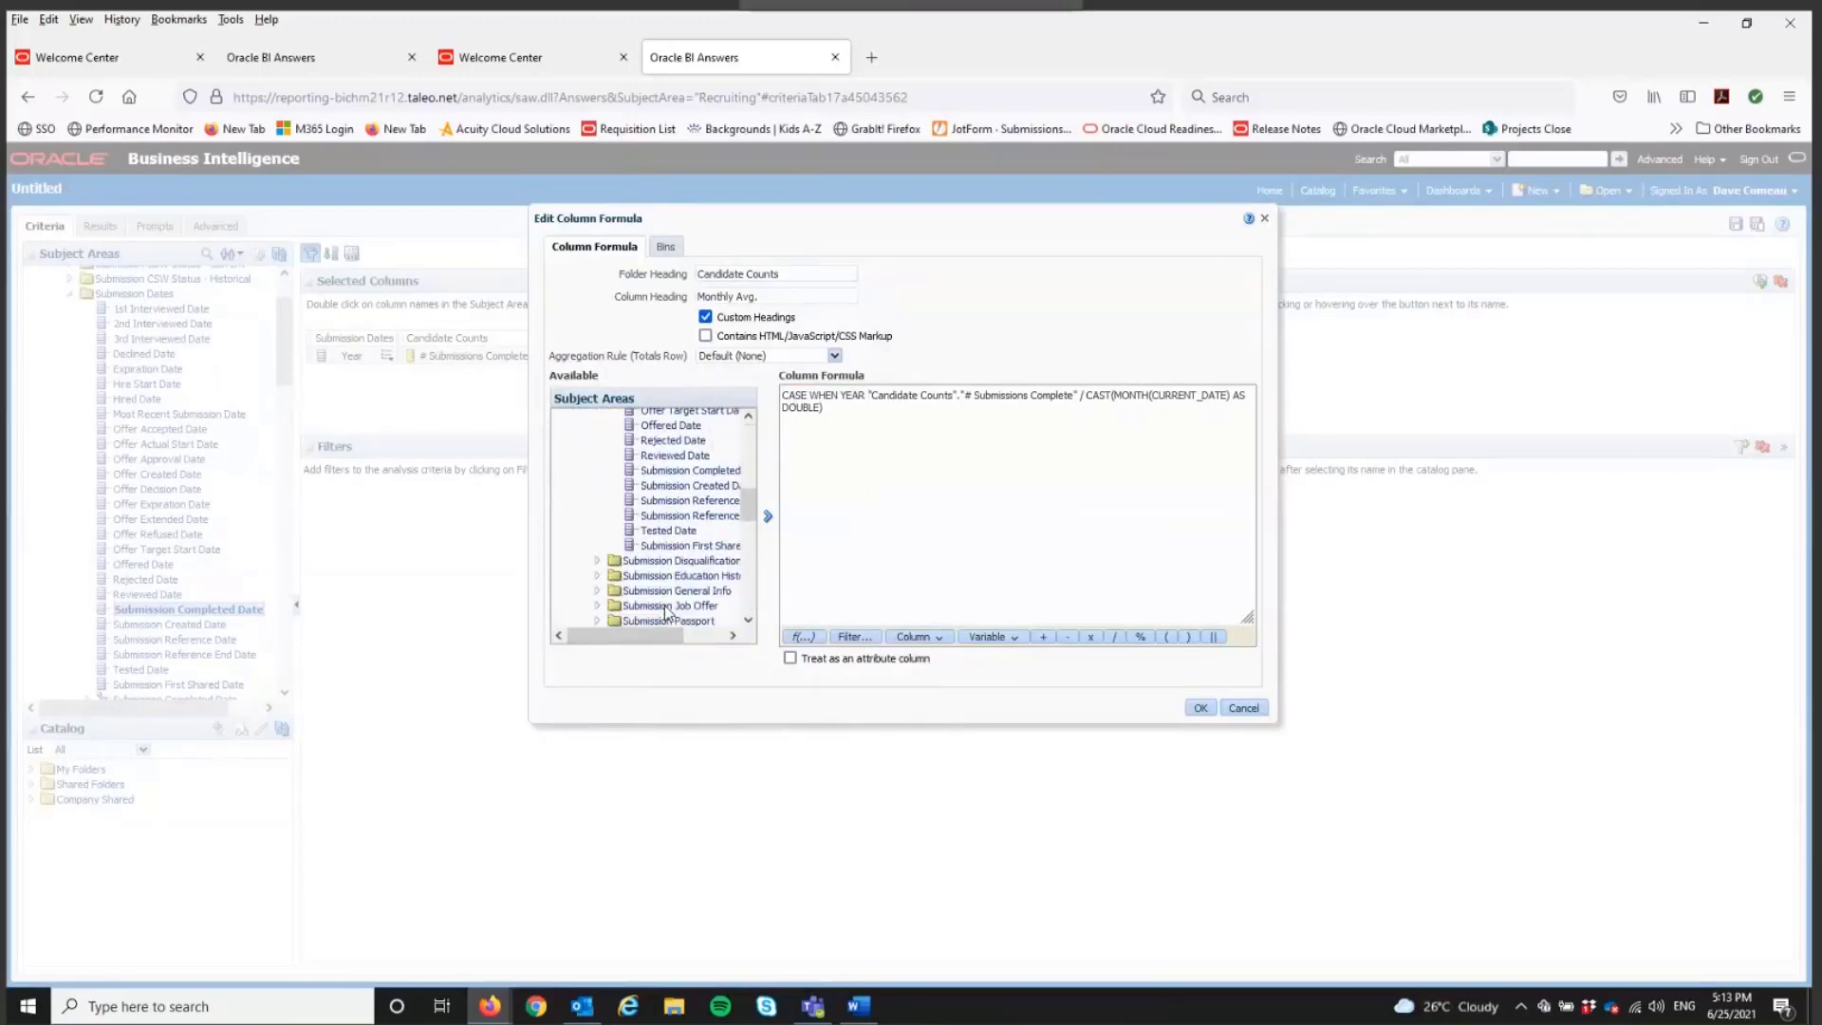
pyautogui.click(702, 459)
pyautogui.click(767, 515)
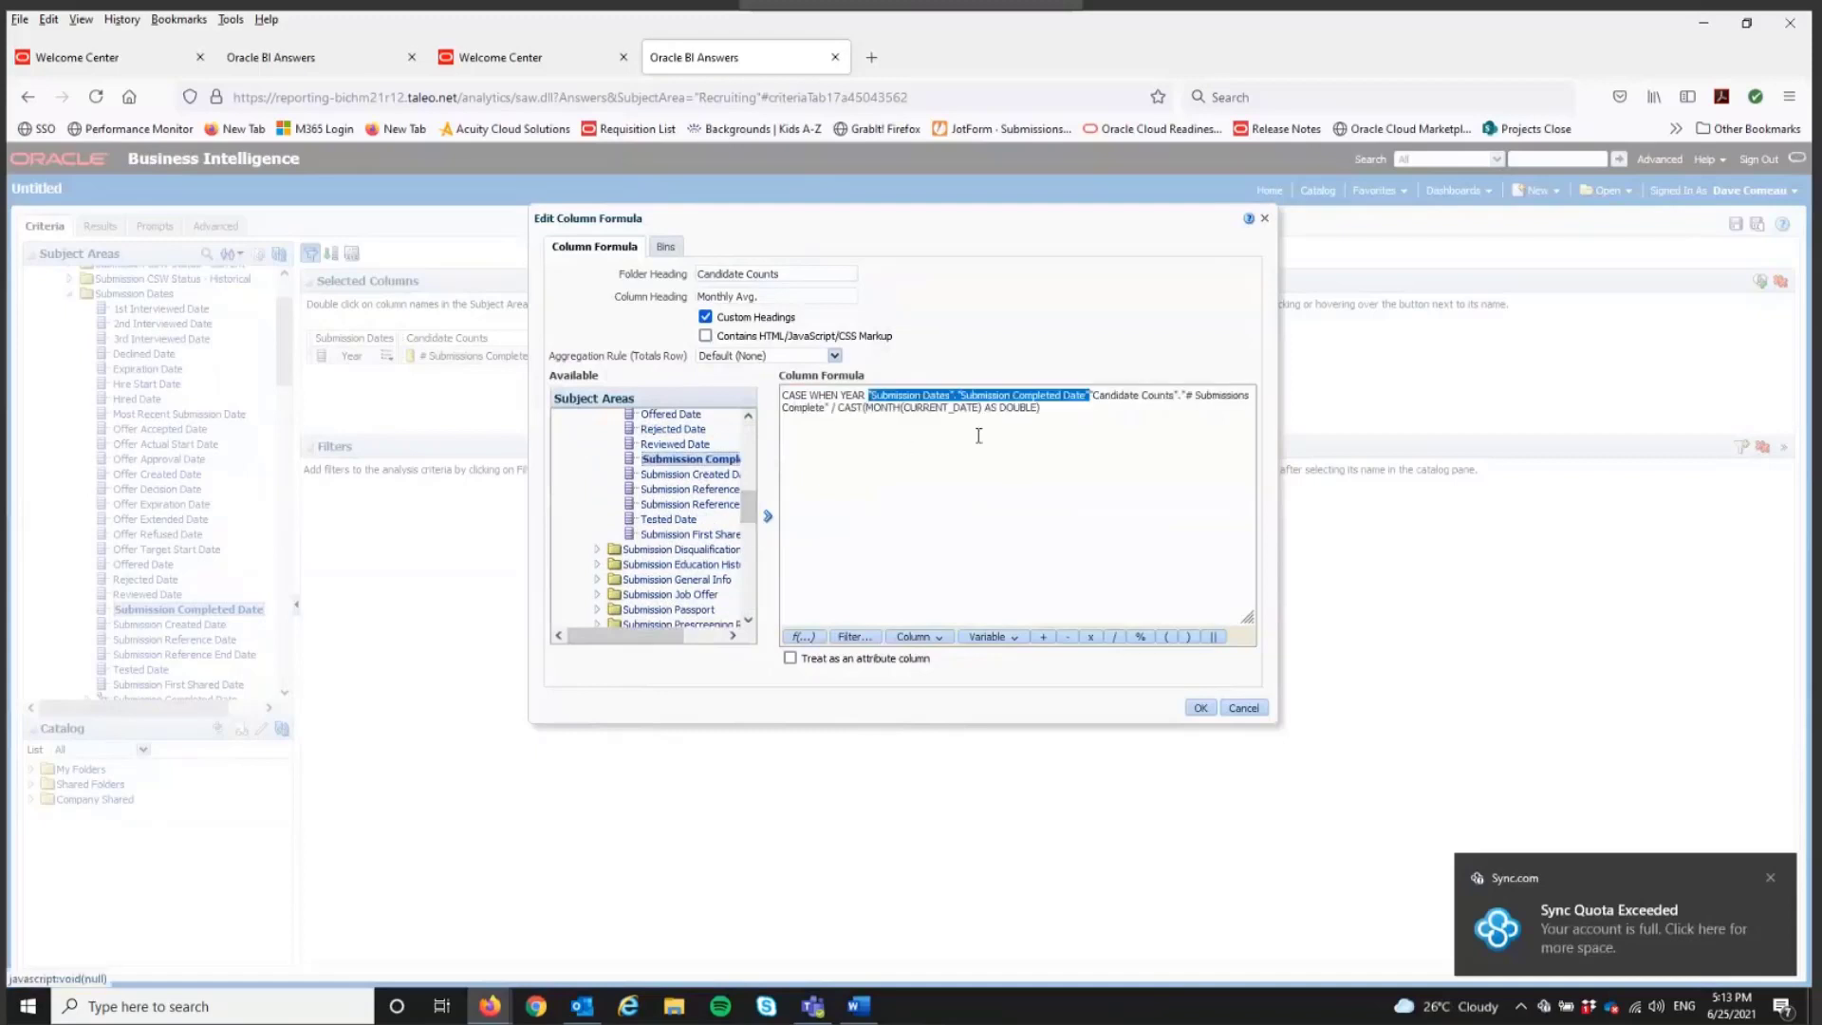
pyautogui.click(1105, 398)
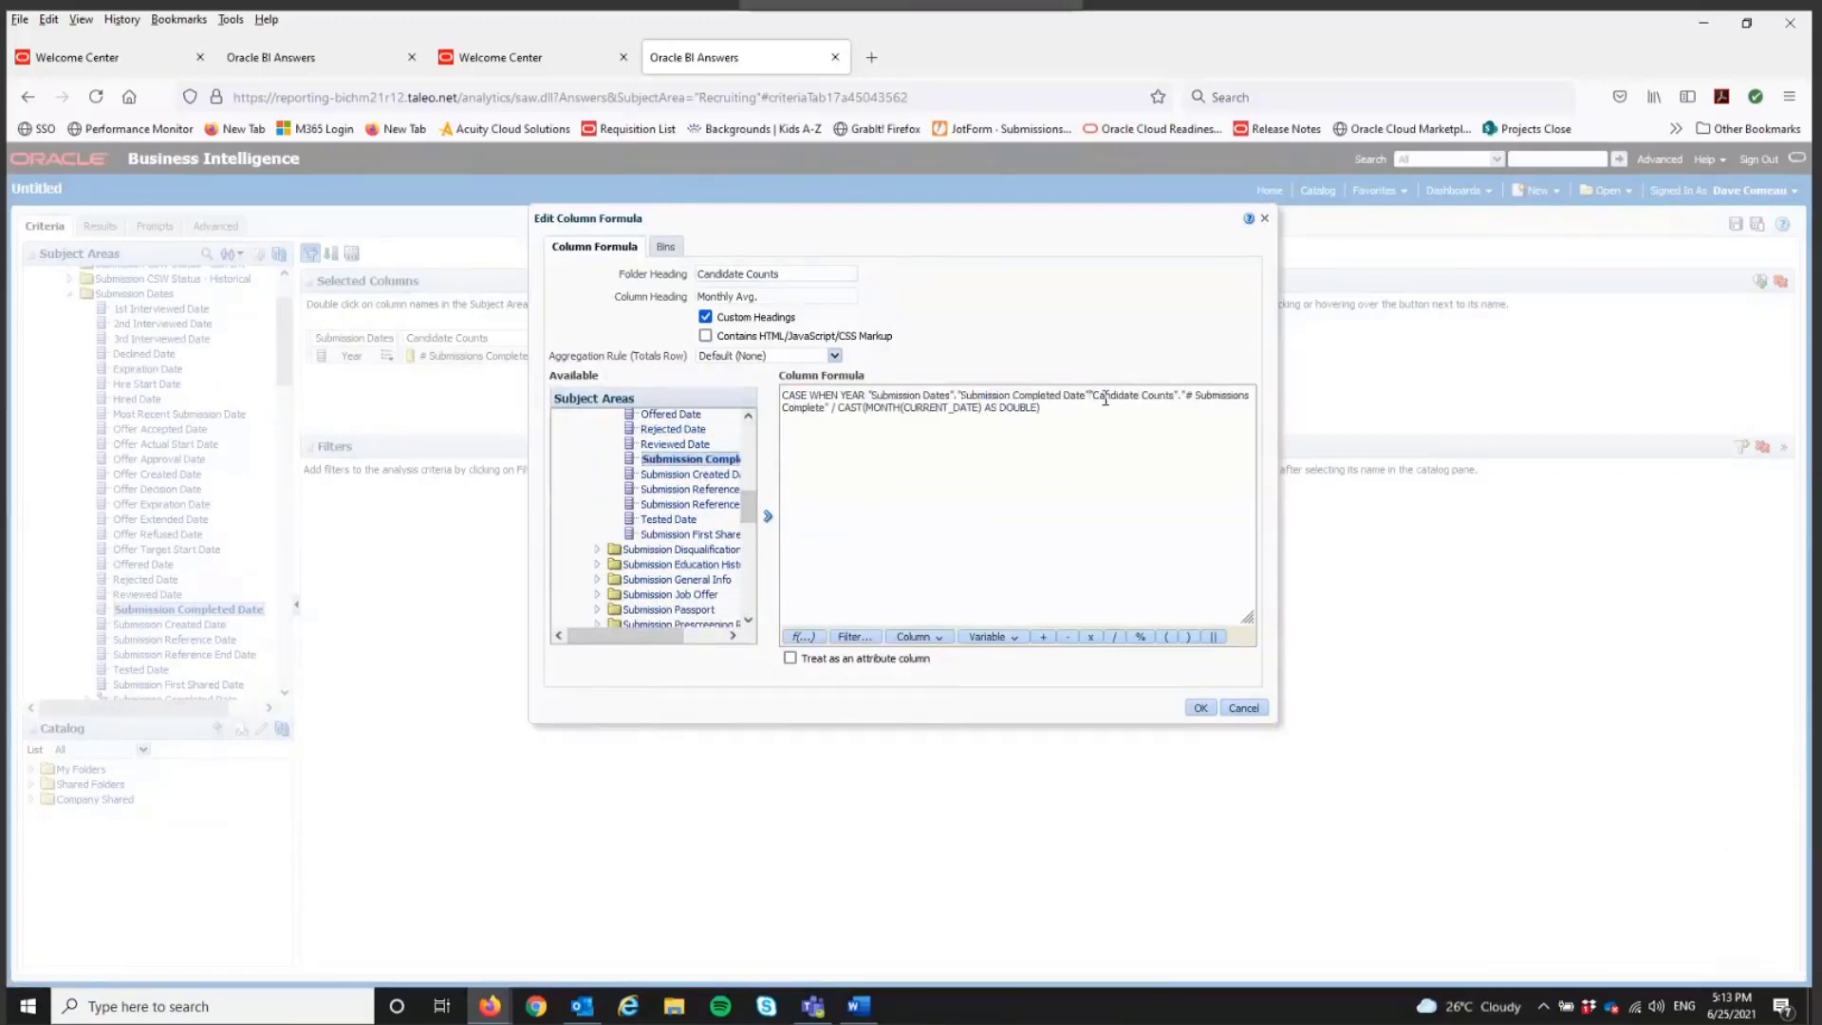
pyautogui.write(')')
pyautogui.click(869, 395)
pyautogui.write('(')
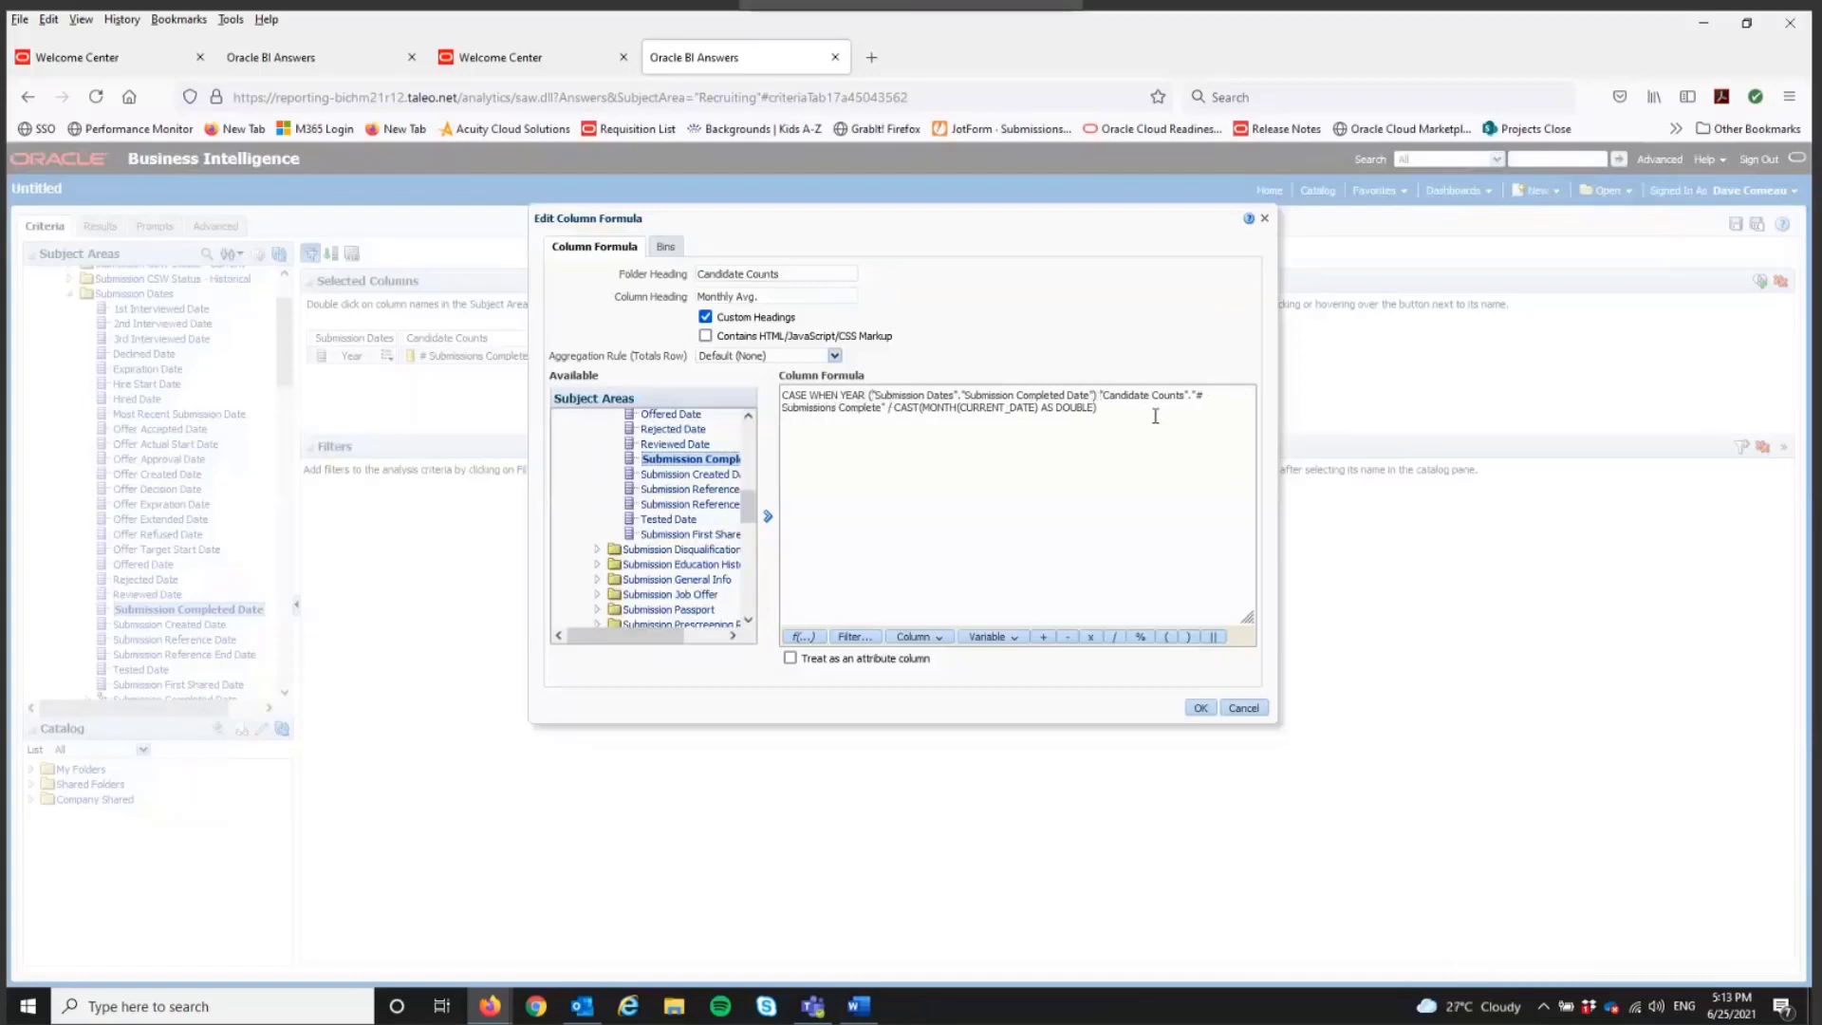
pyautogui.write(' < YEAR (')
# Step: Complete the CASE condition with < YEAR(CURRENT_DATE) THEN in front of the "Candidate Counts"."# Submissions Complete" expression
pyautogui.press('BackSpace')
pyautogui.press('BackSpace')
pyautogui.write('(CURRE')
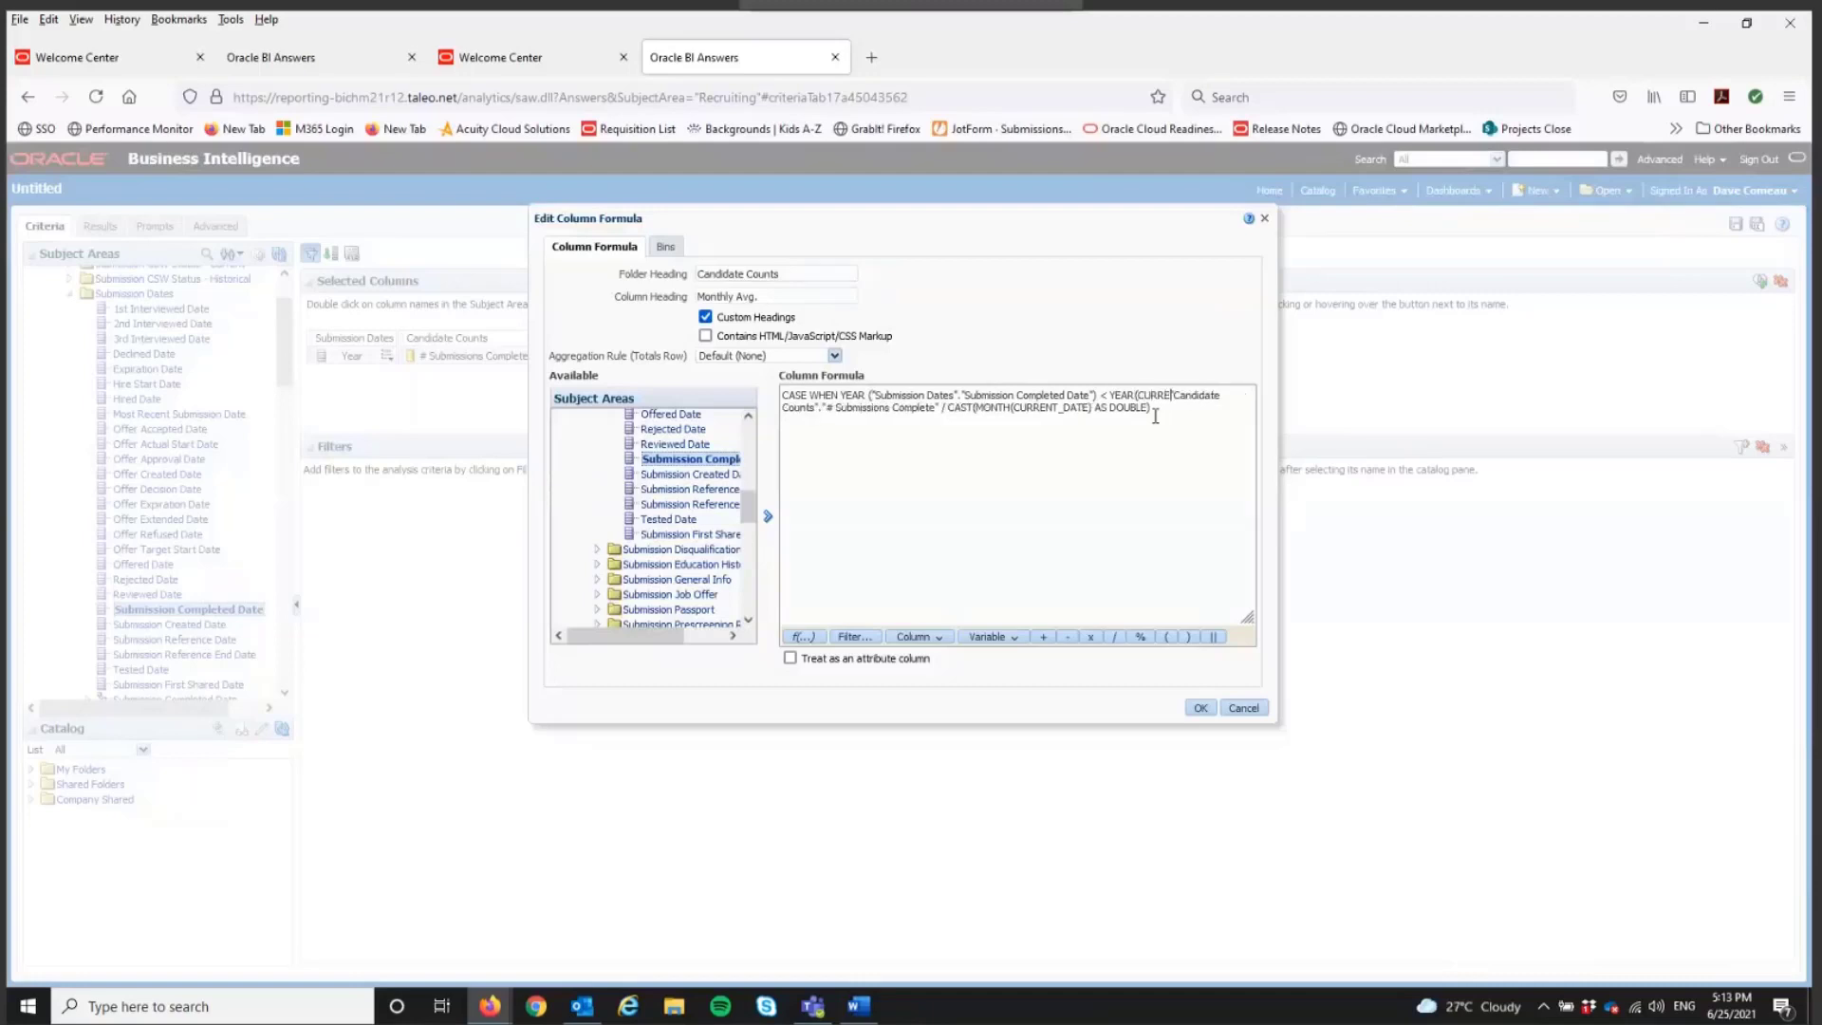
pyautogui.write('NT_DATE) TH')
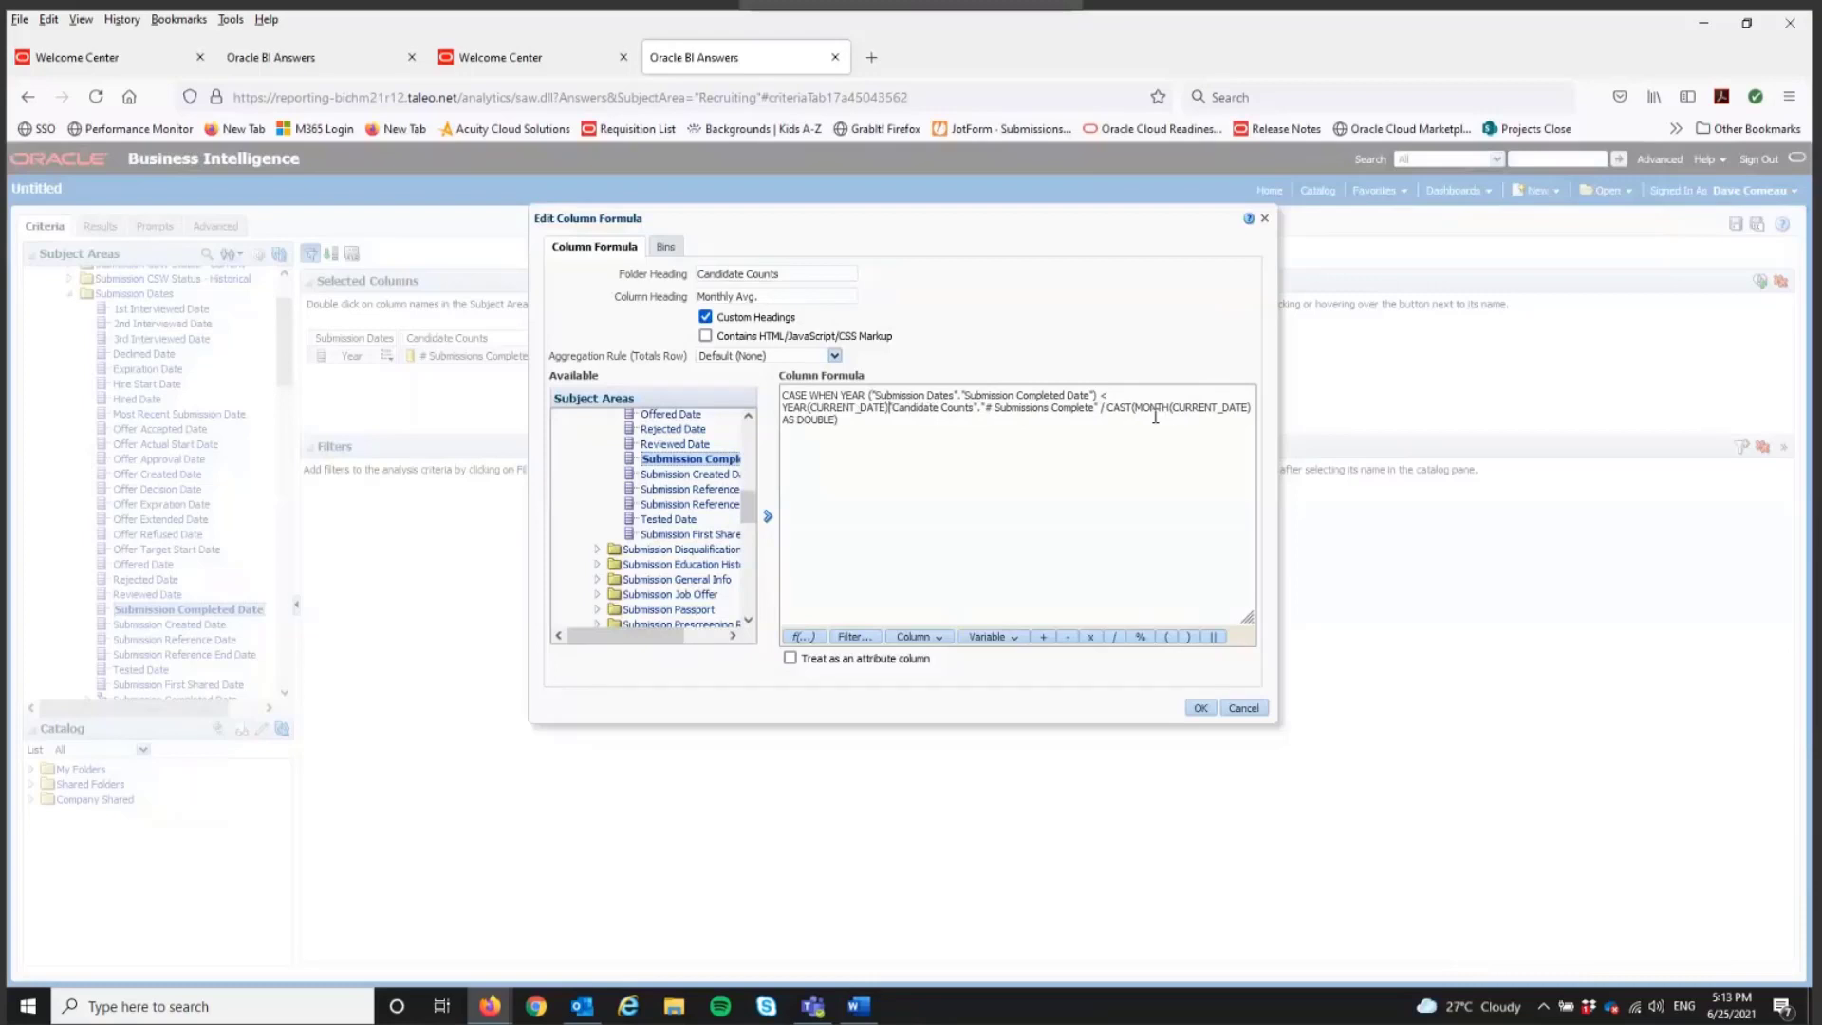
pyautogui.write('EN')
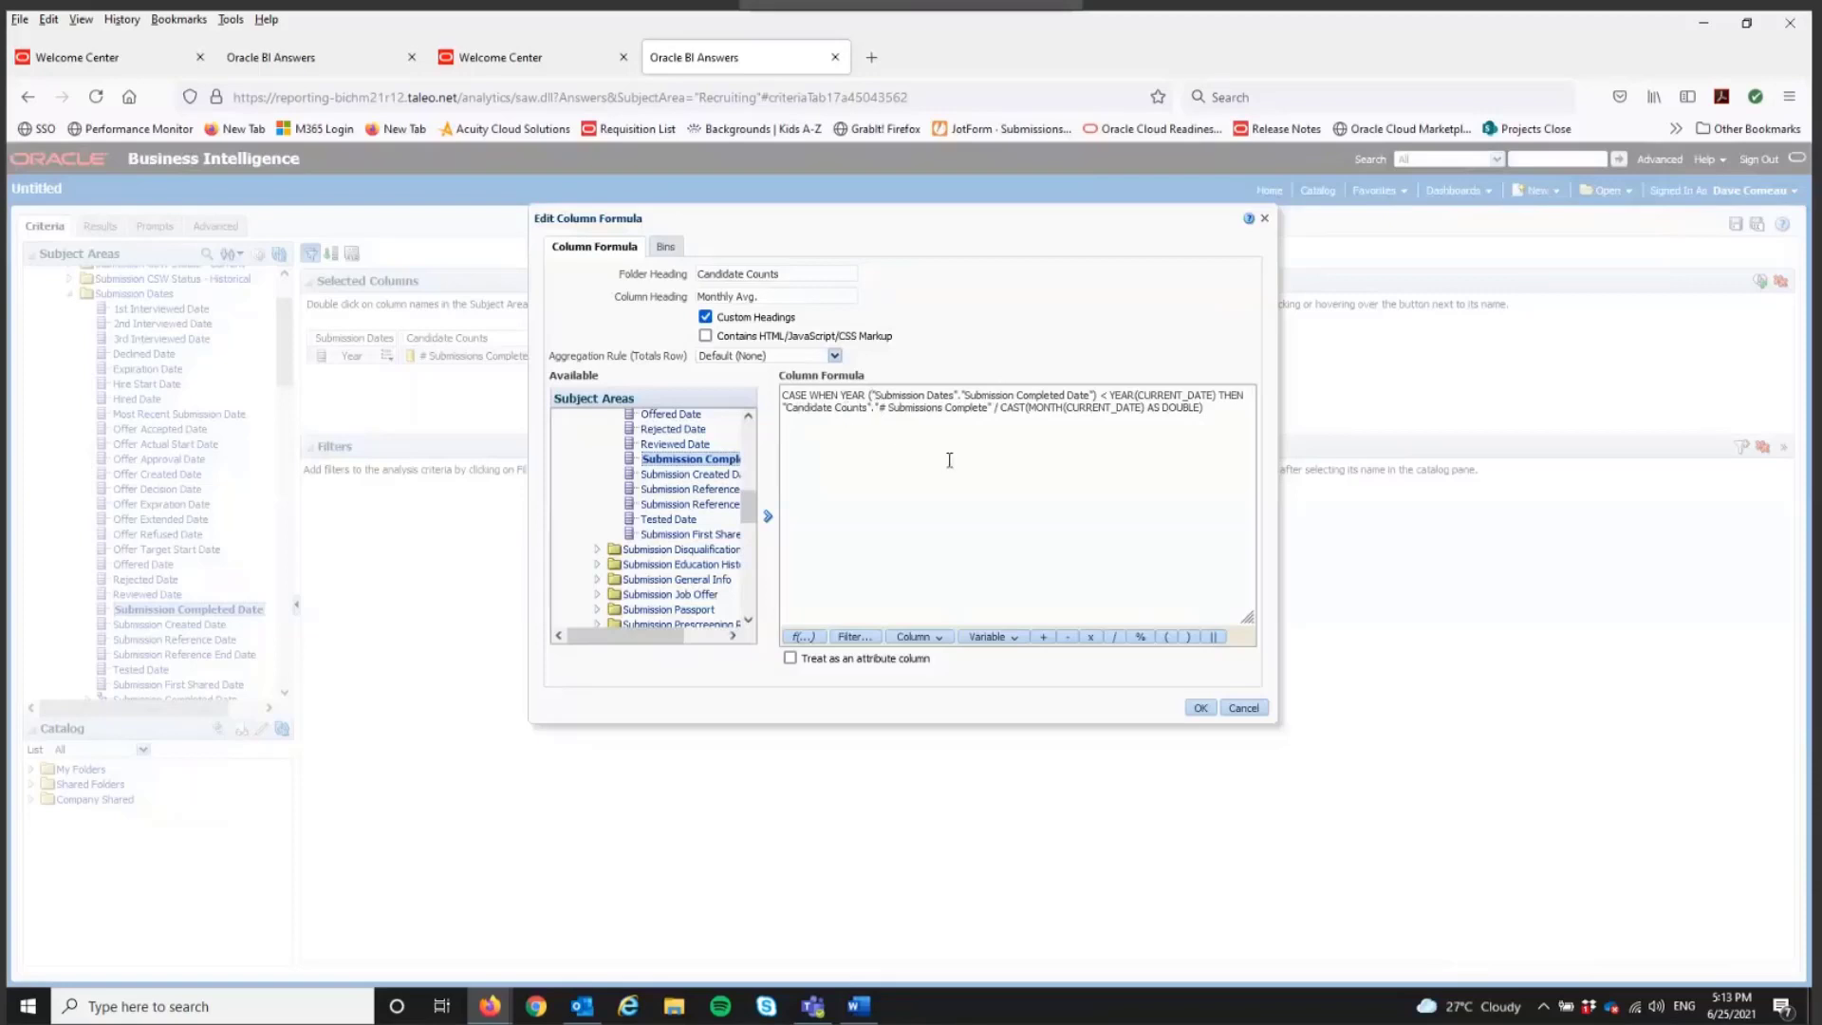
# Step: Insert 12 ELSE after the division sign in the Monthly Avg. formula, in front of the CAST(MONTH(CURRENT_DATE) AS DOUBLE) expression
pyautogui.click(1003, 407)
pyautogui.write('12')
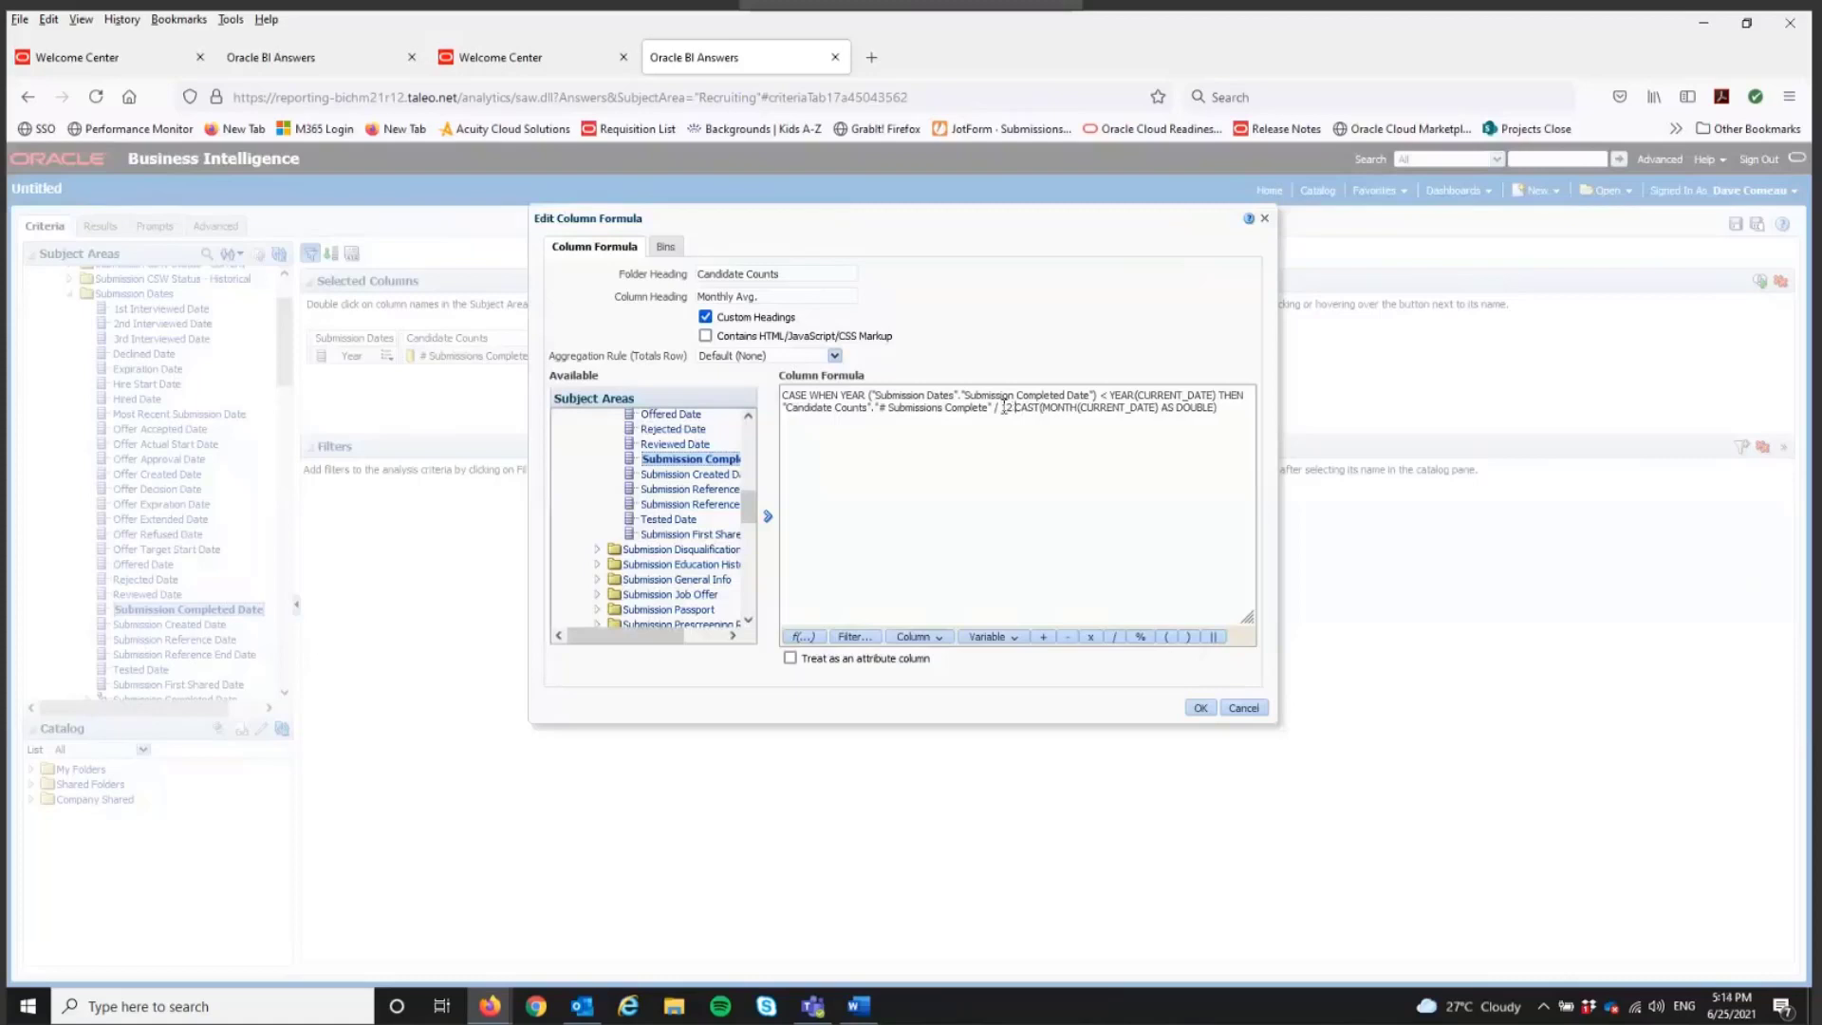
pyautogui.write(' THE')
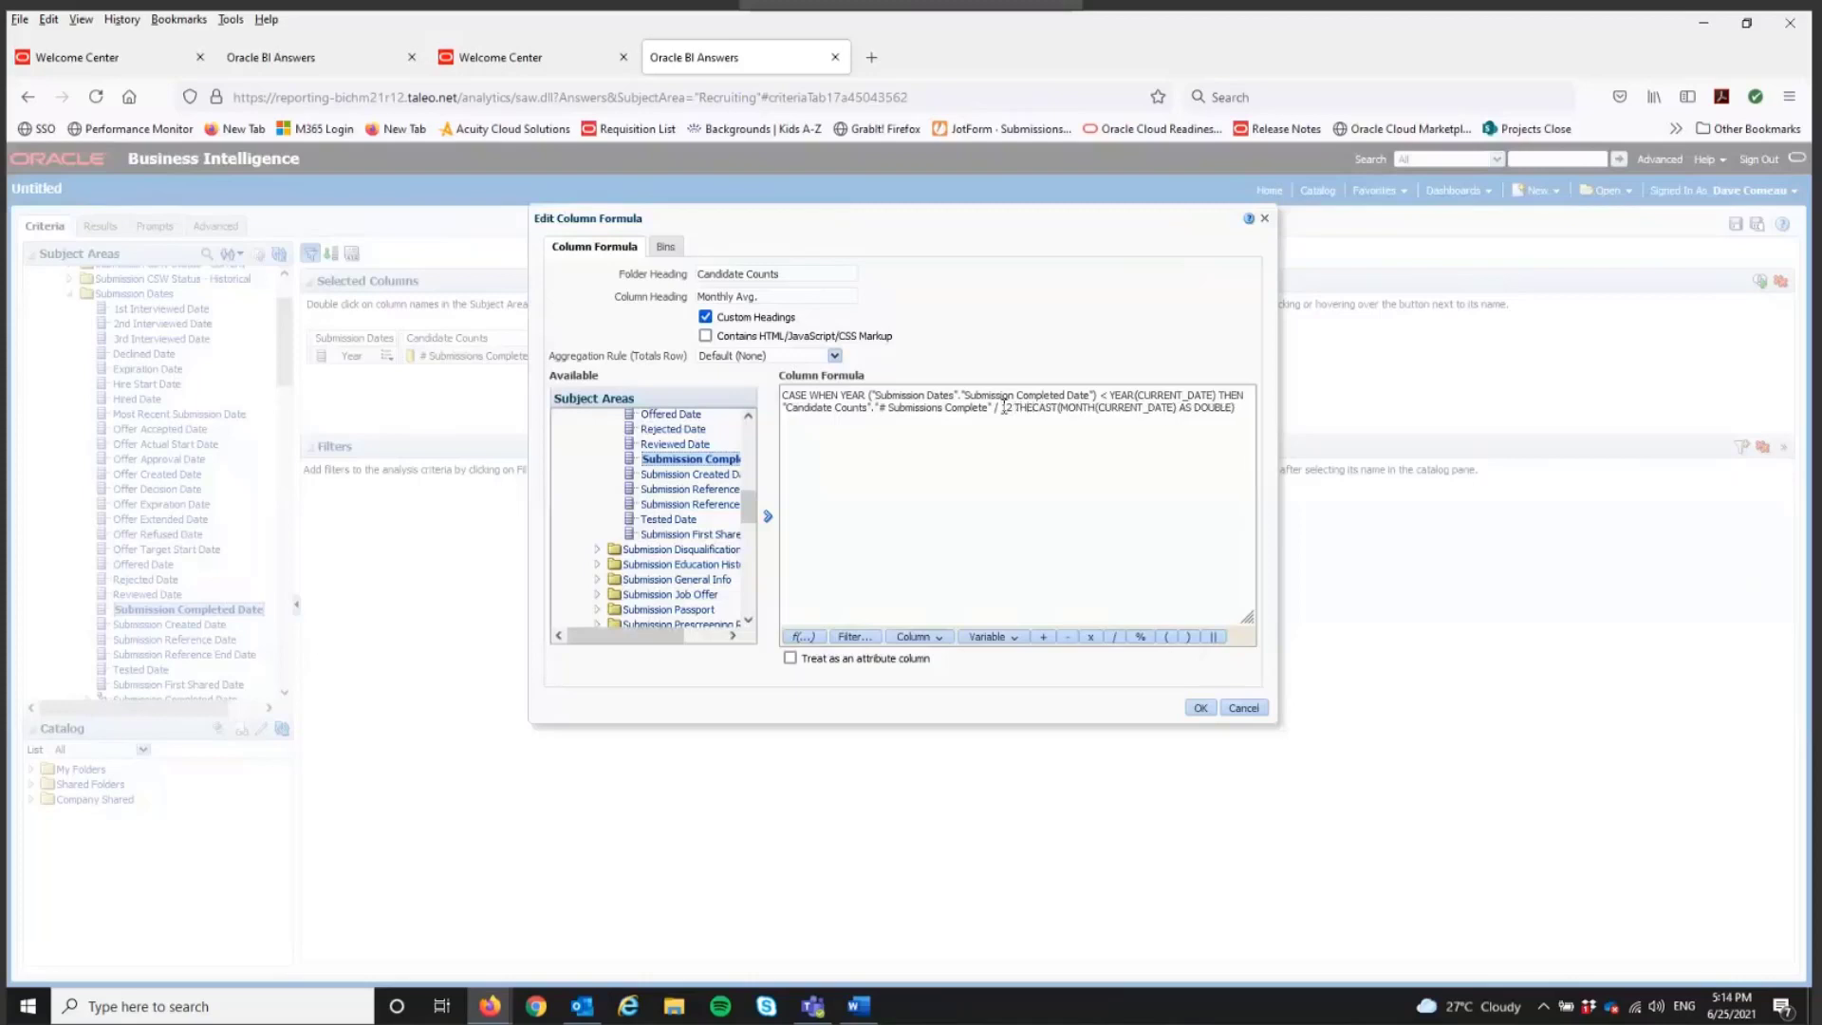
pyautogui.write('N')
pyautogui.press('BackSpace')
pyautogui.press('BackSpace')
pyautogui.press('BackSpace')
pyautogui.press('BackSpace')
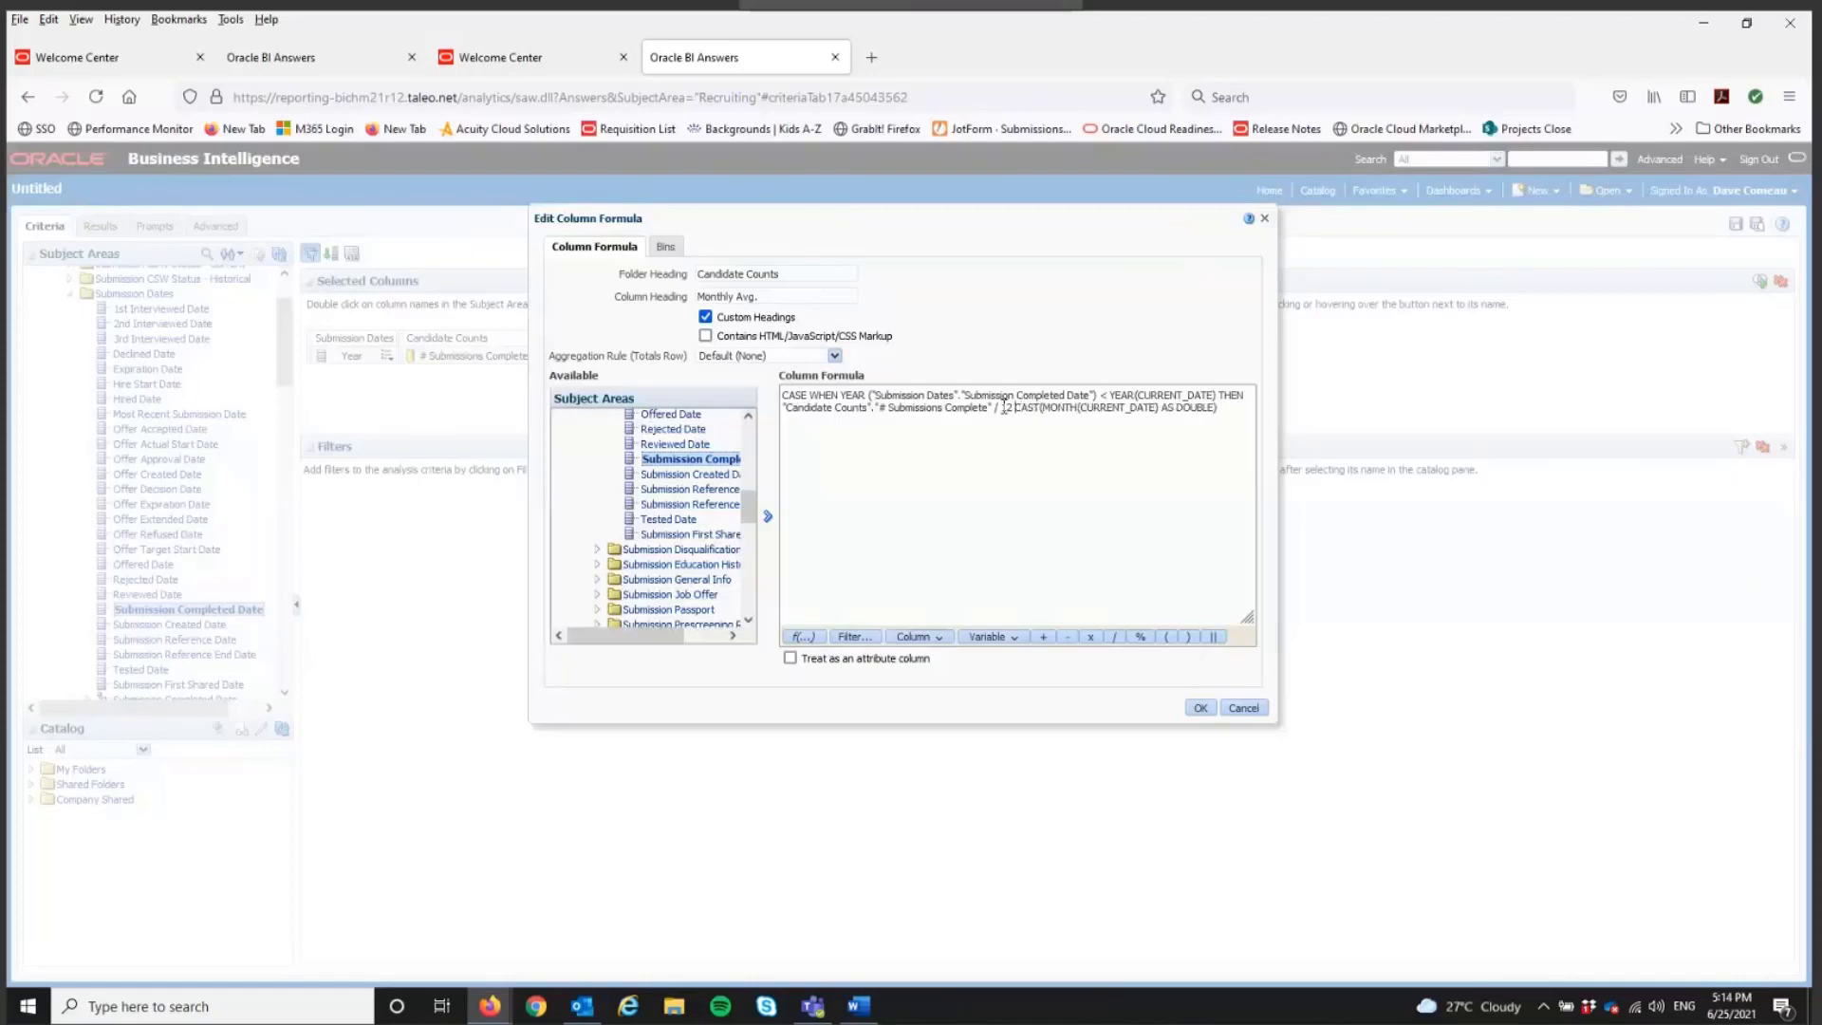
pyautogui.write('ELSE')
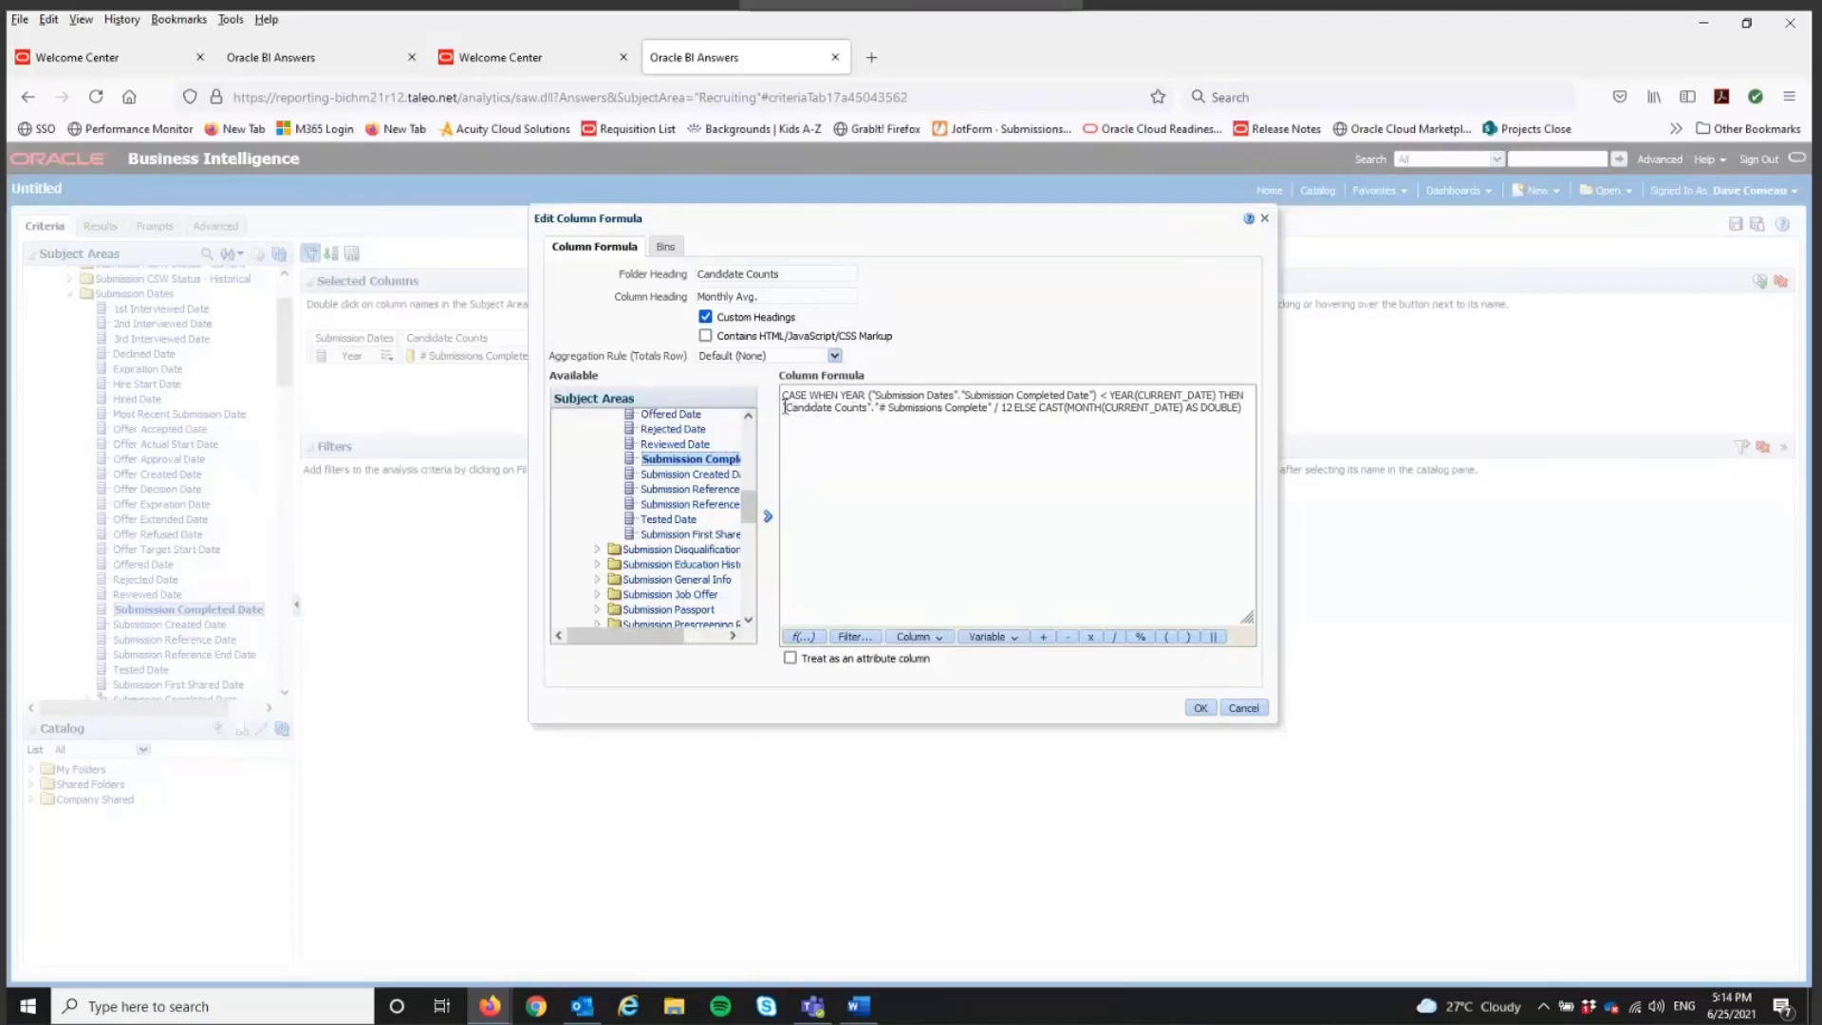
# Step: Copy "Candidate Counts"."# Submissions Complete" after ELSE, divide it by the CAST expression, close the CASE with END and apply the formula
pyautogui.moveTo(784, 408); pyautogui.dragTo(998, 409)
pyautogui.hotkey('ctrl', 'c')
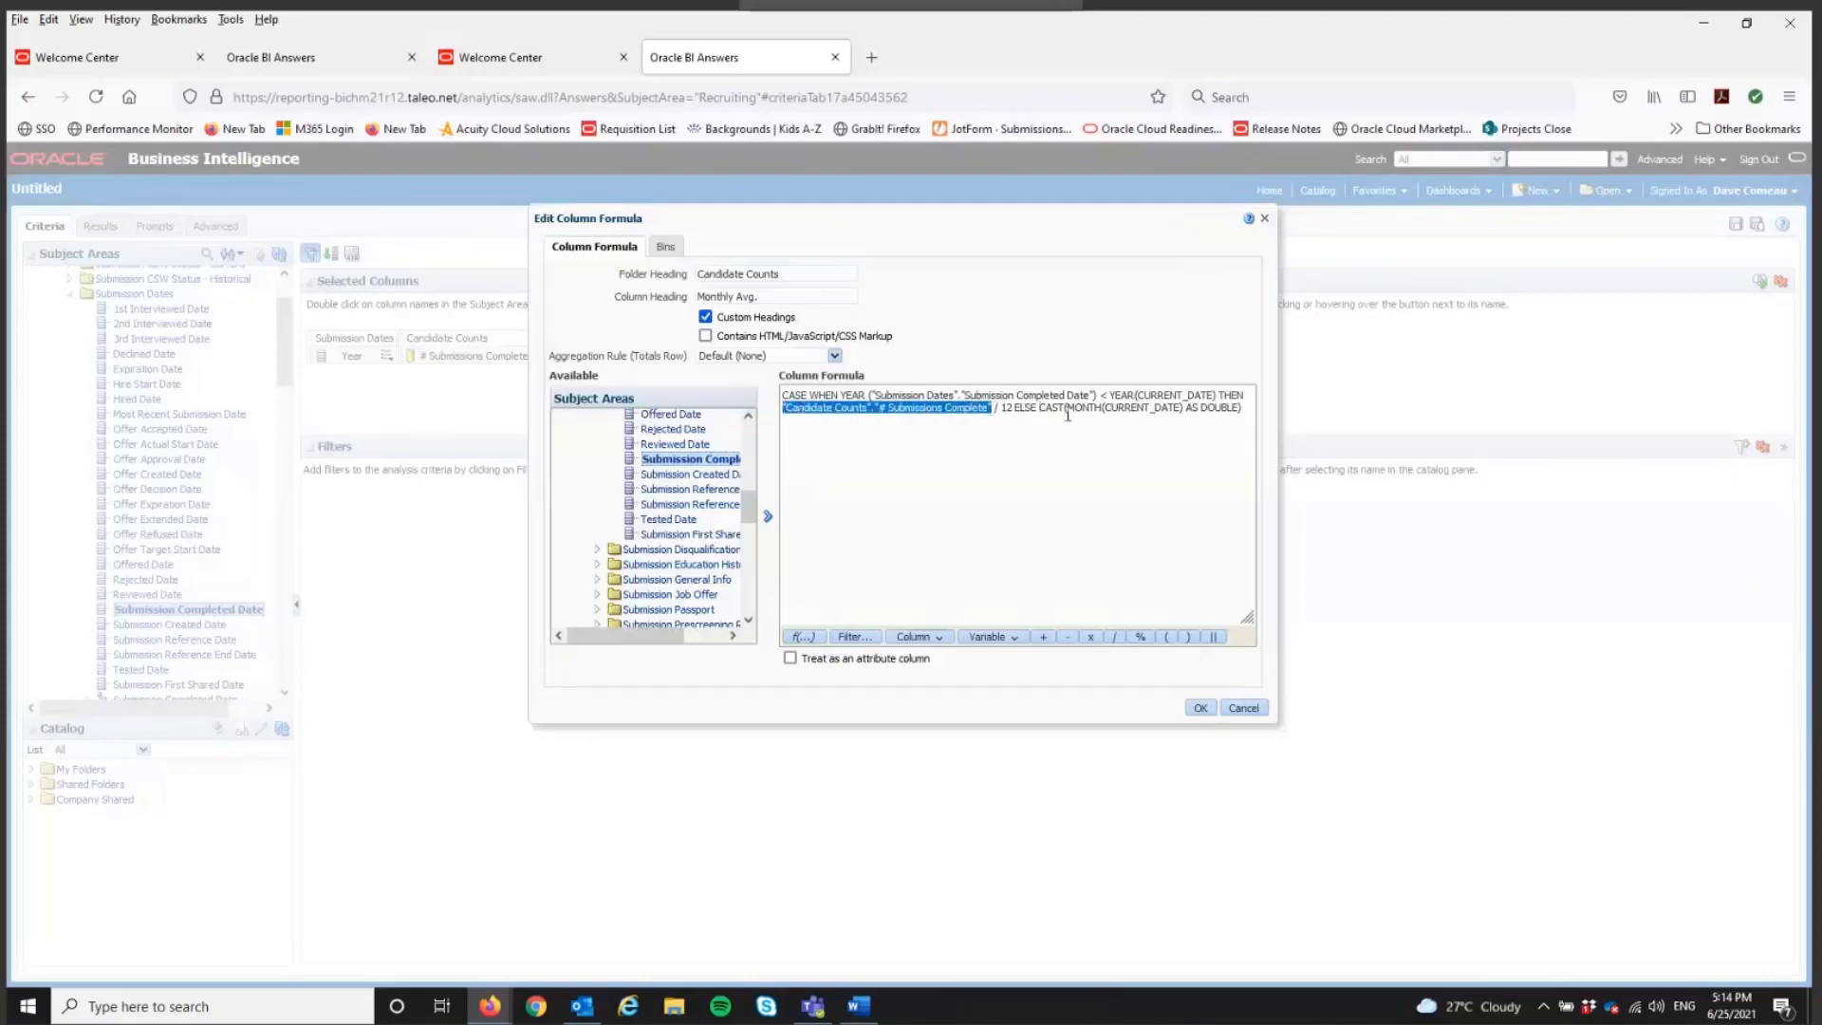
pyautogui.click(1041, 408)
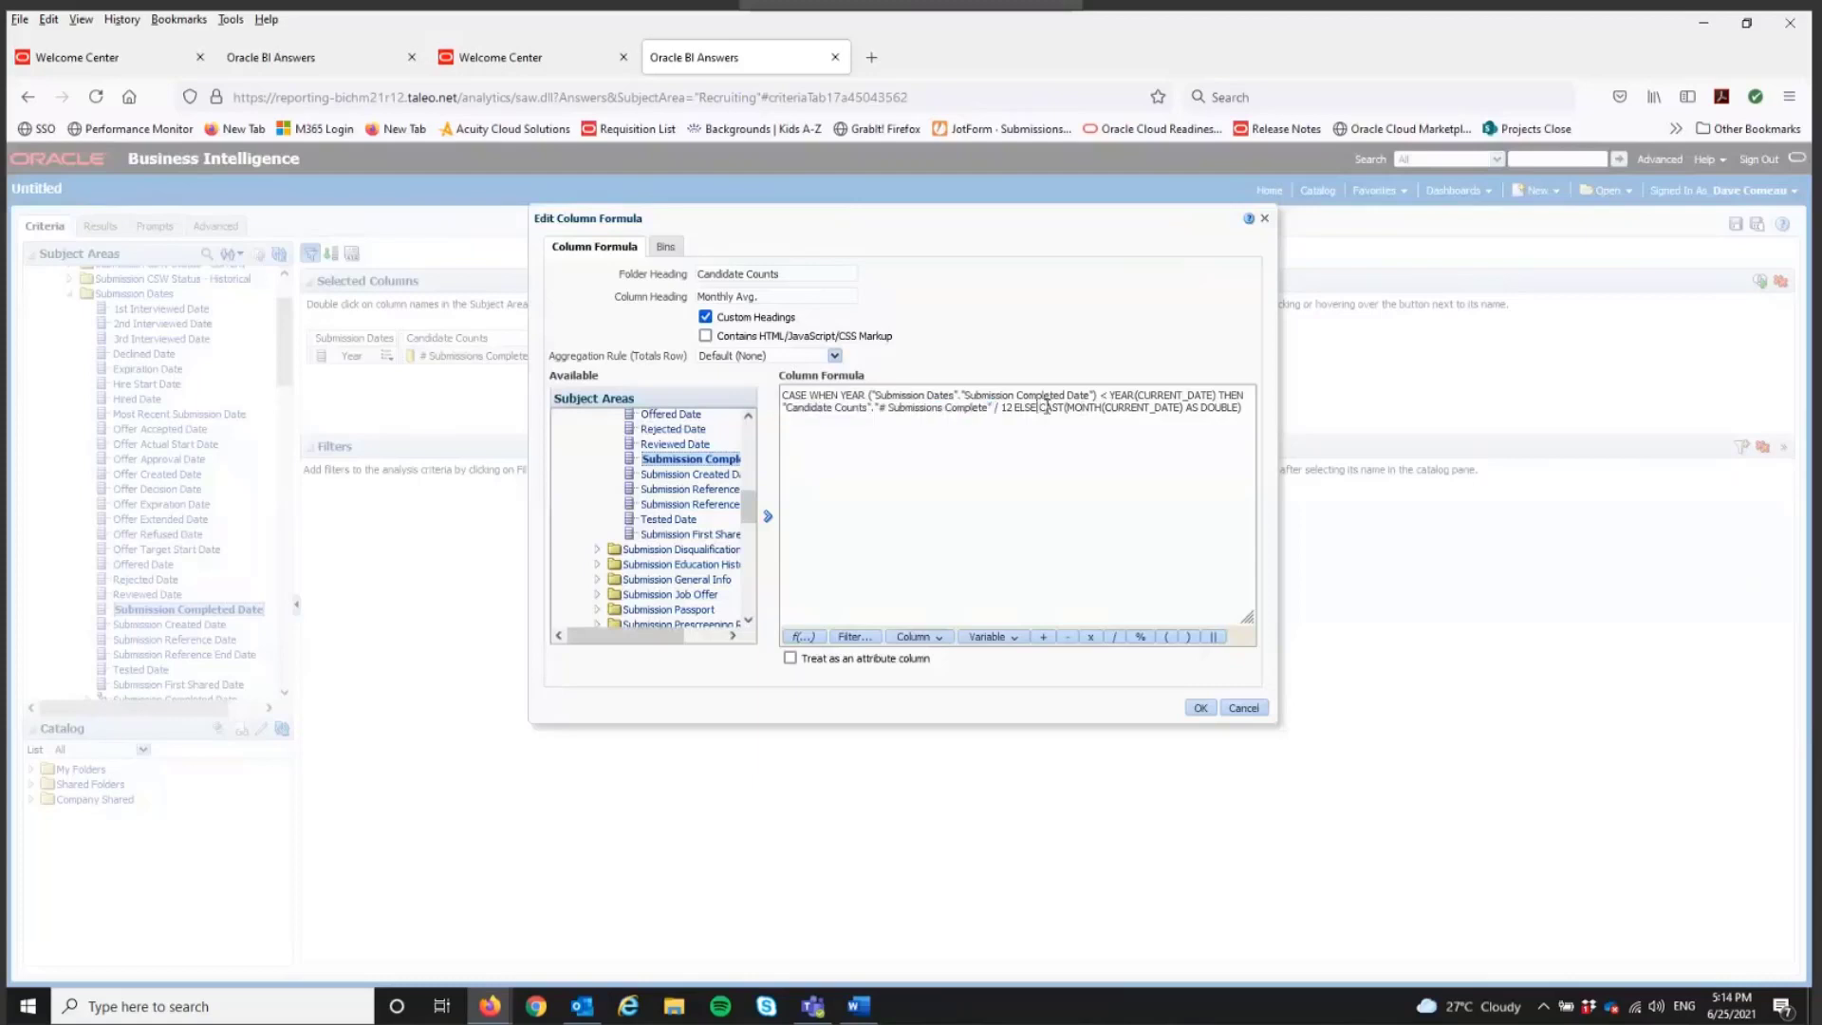
pyautogui.hotkey('ctrl', 'v')
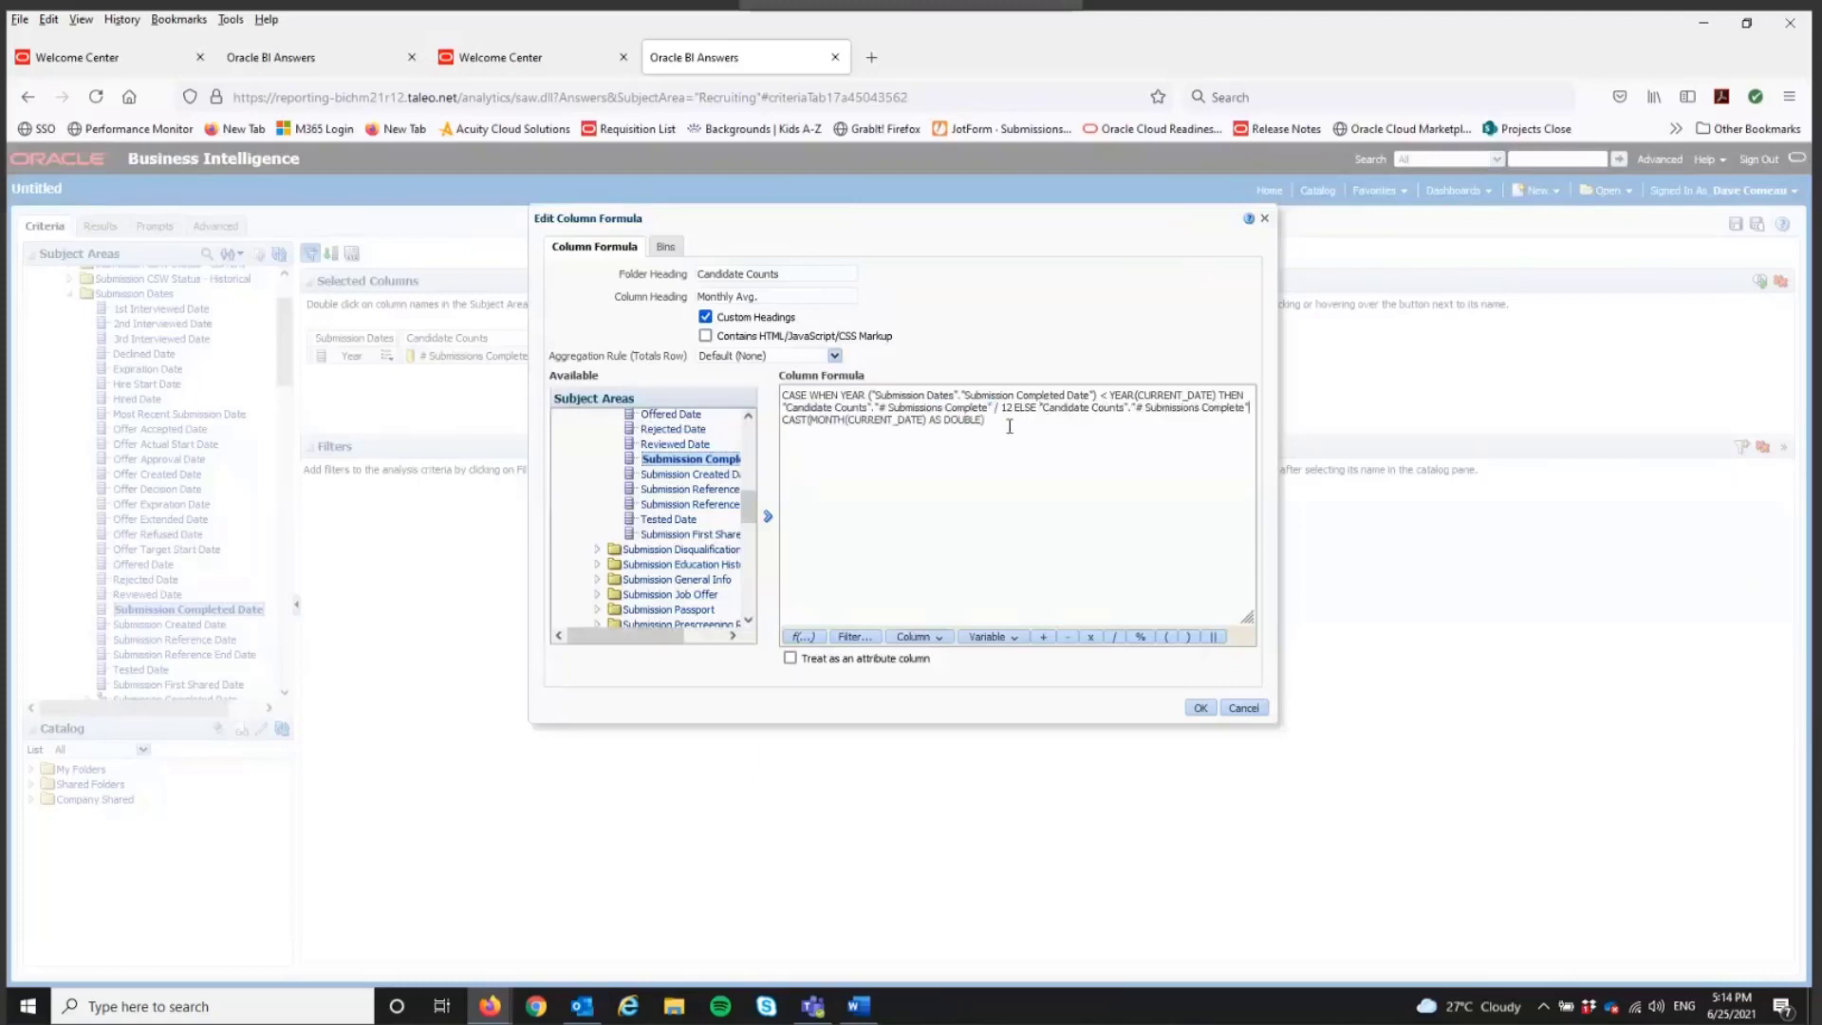
pyautogui.write('/ND')
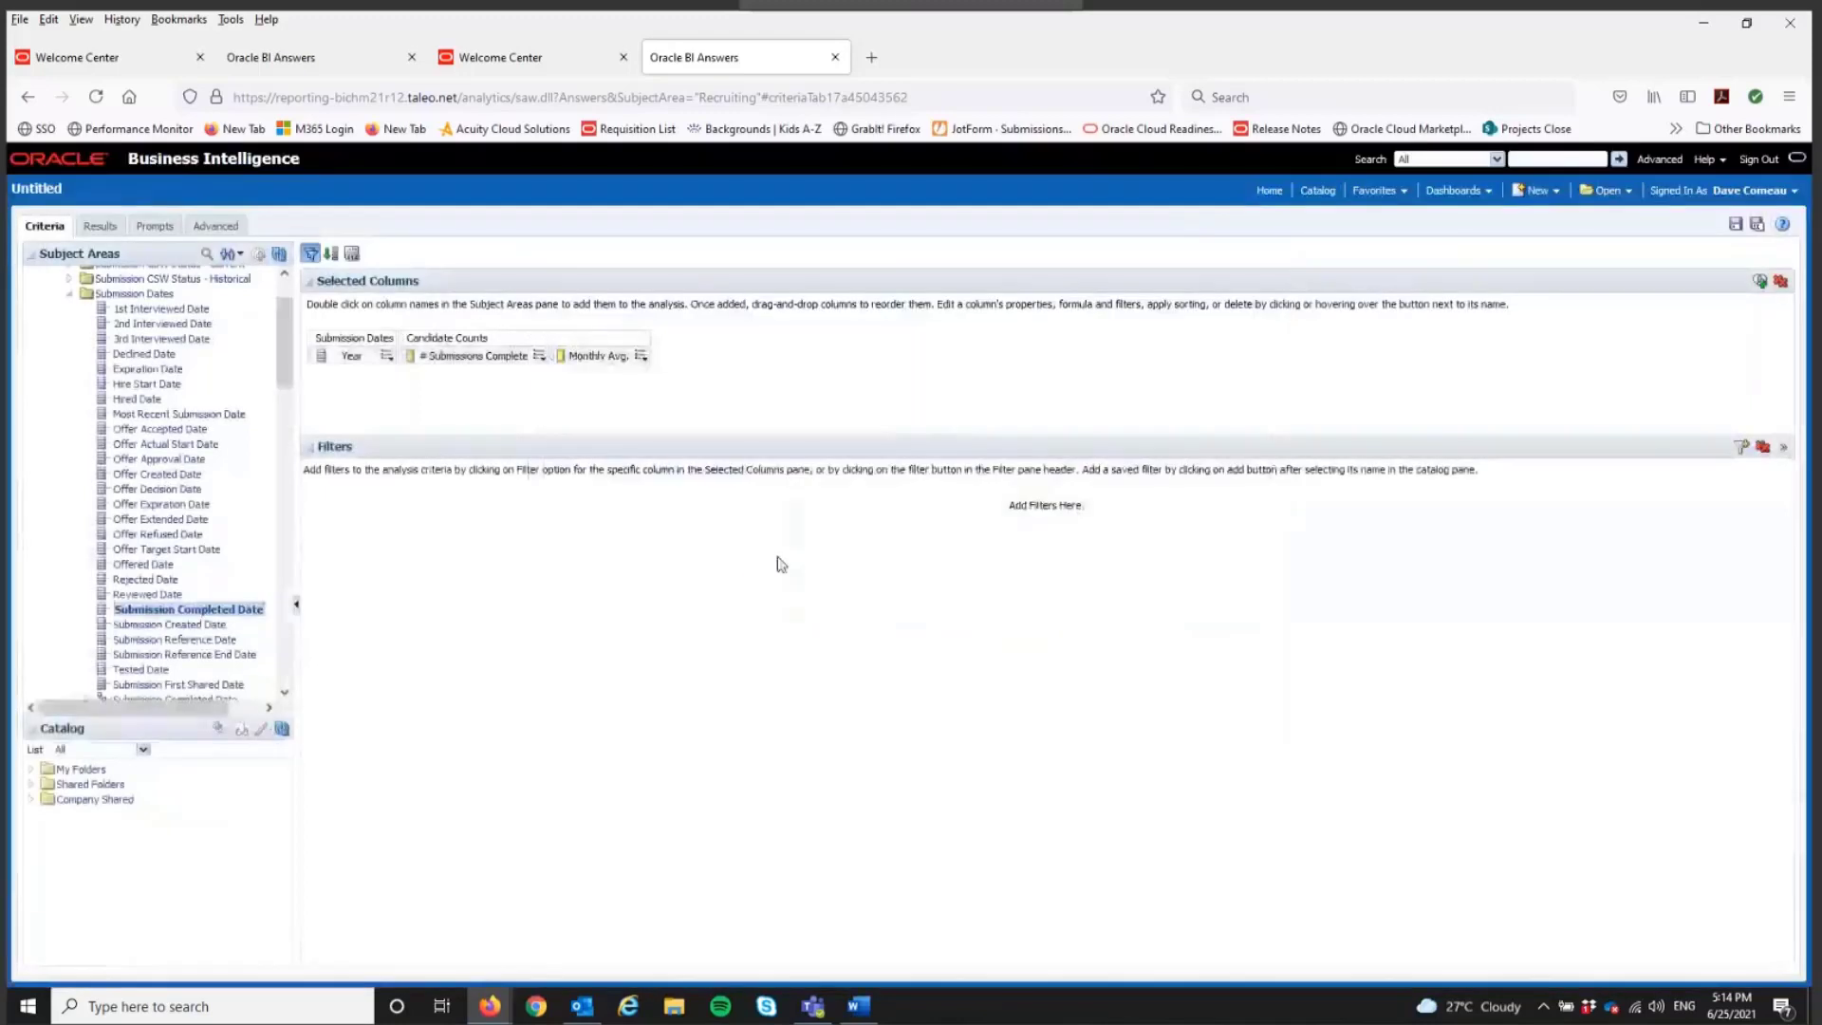
# Step: Display the analysis results and move the Year column to the front of the table
pyautogui.click(102, 228)
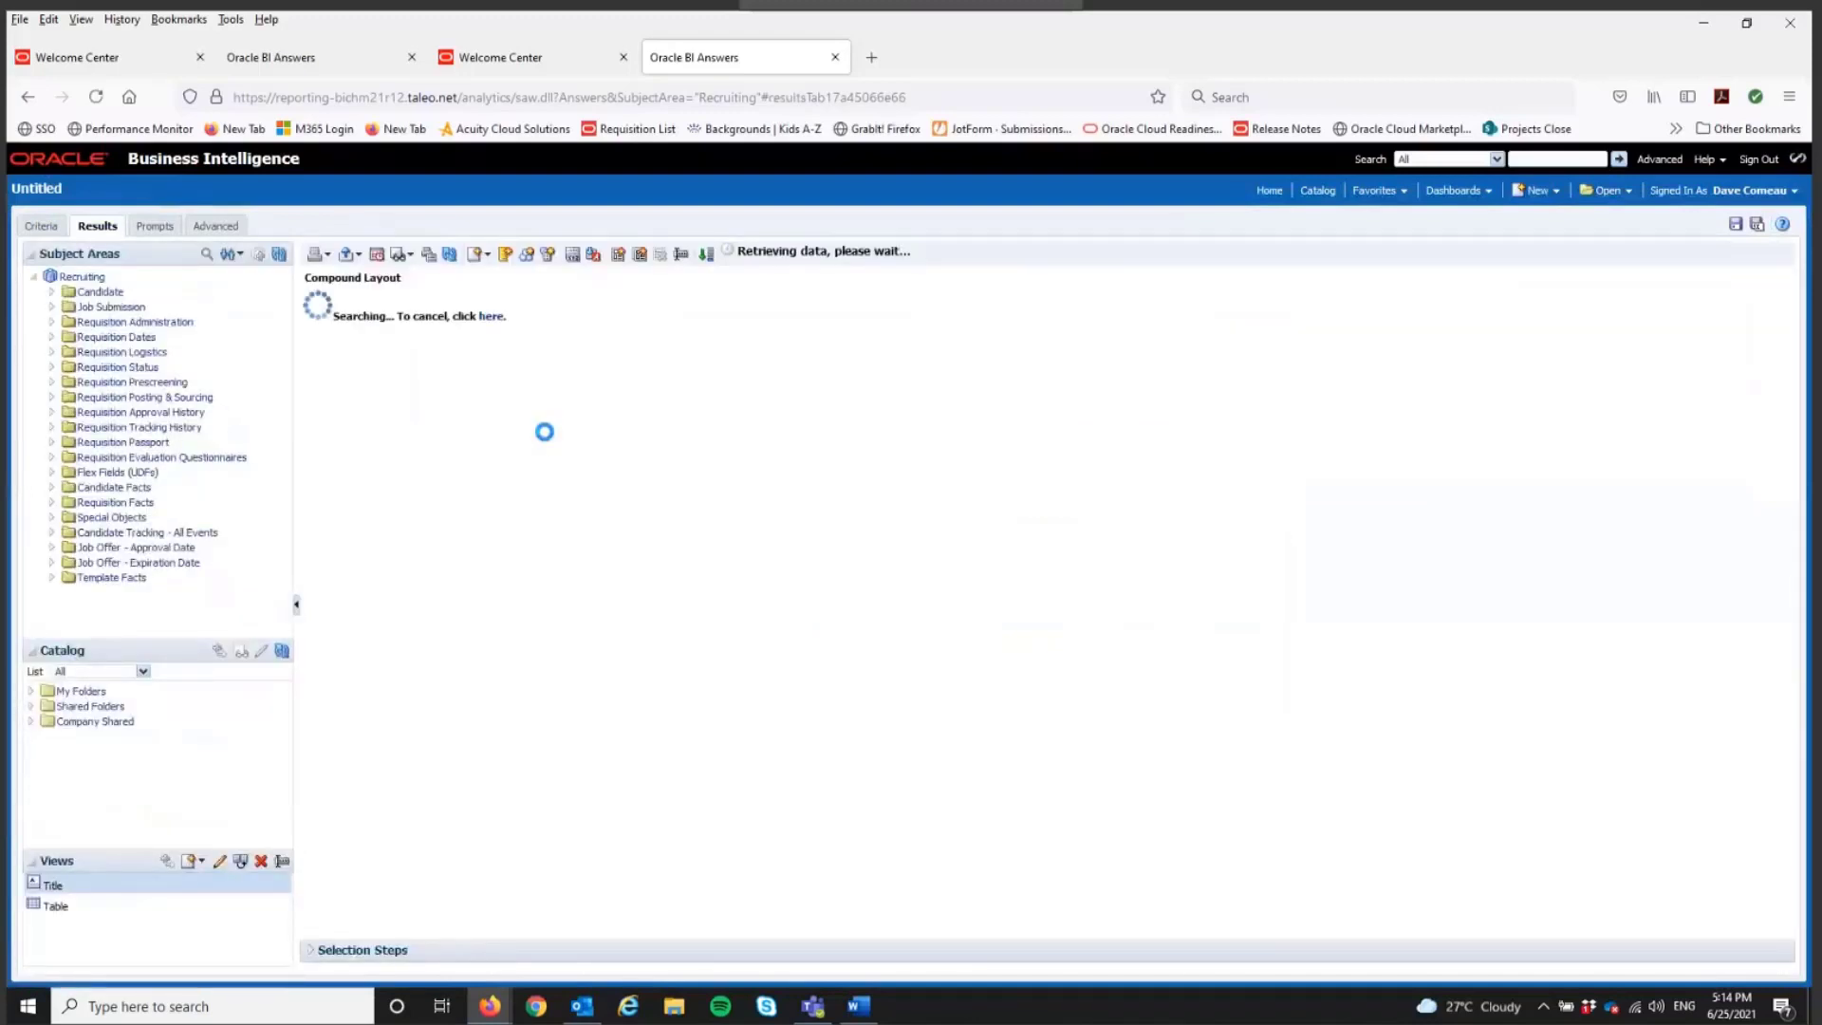
pyautogui.moveTo(452, 375); pyautogui.dragTo(317, 389)
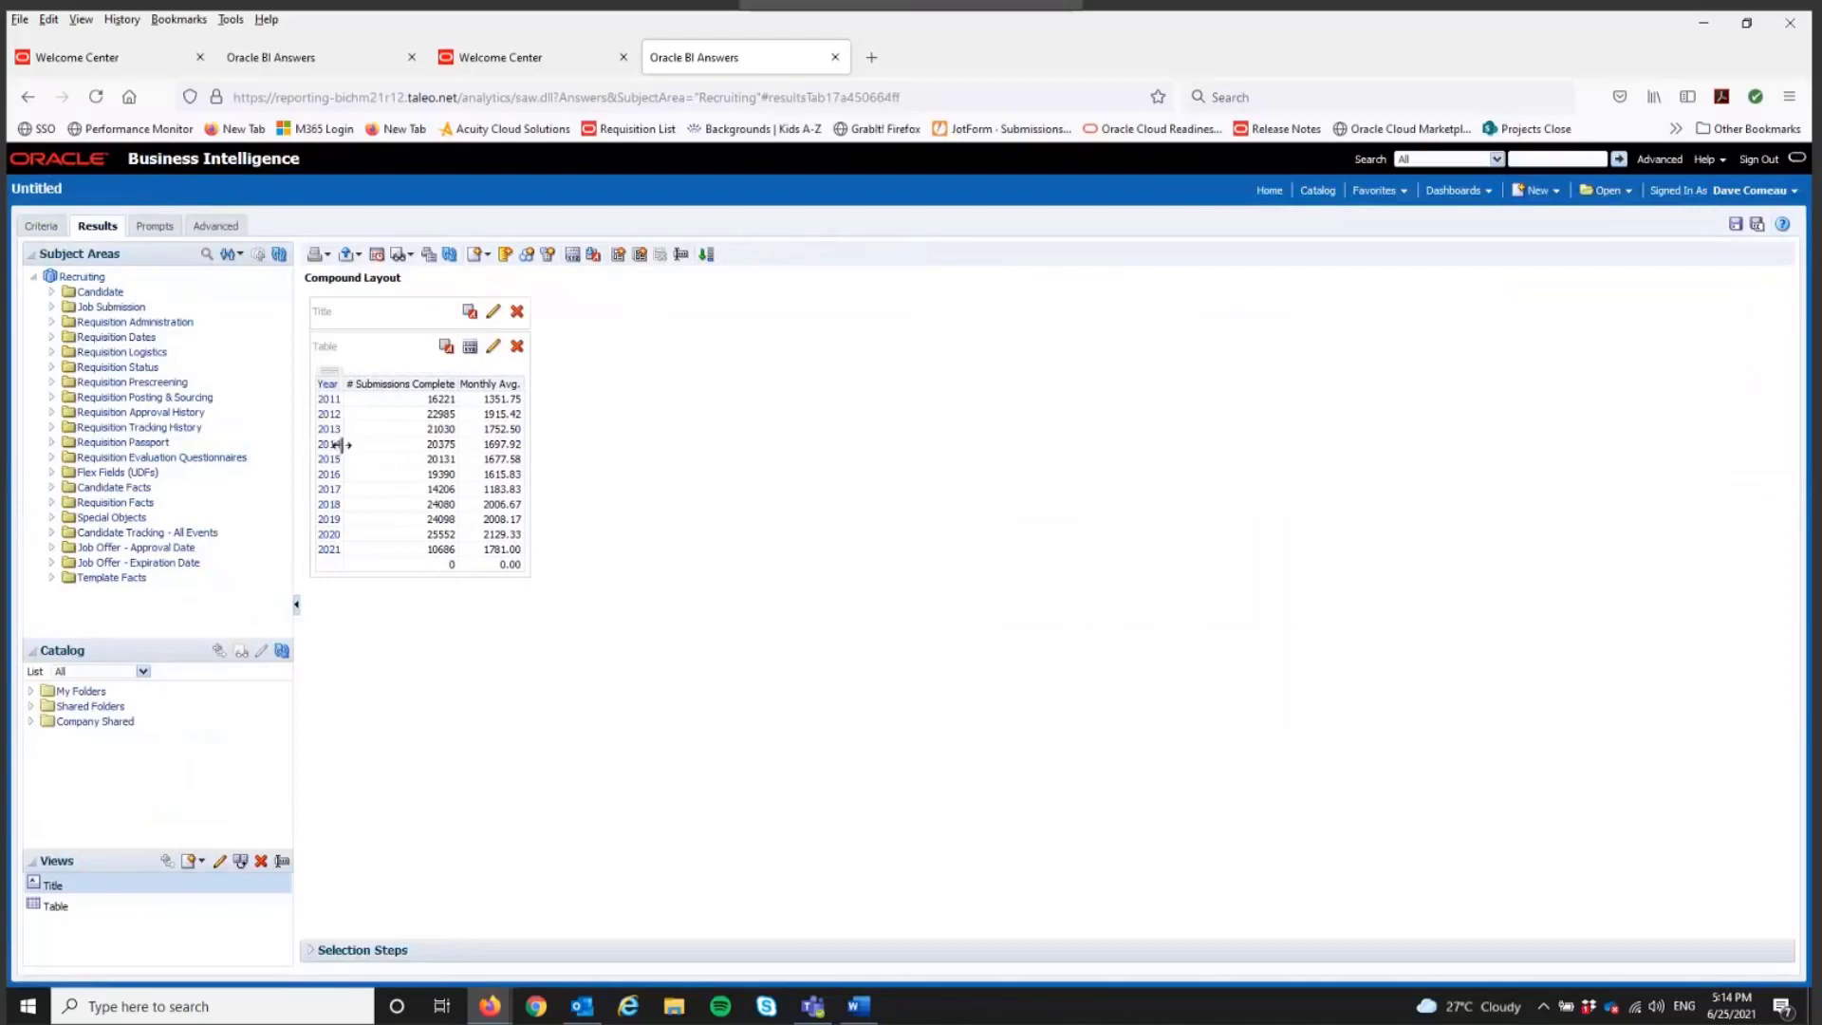